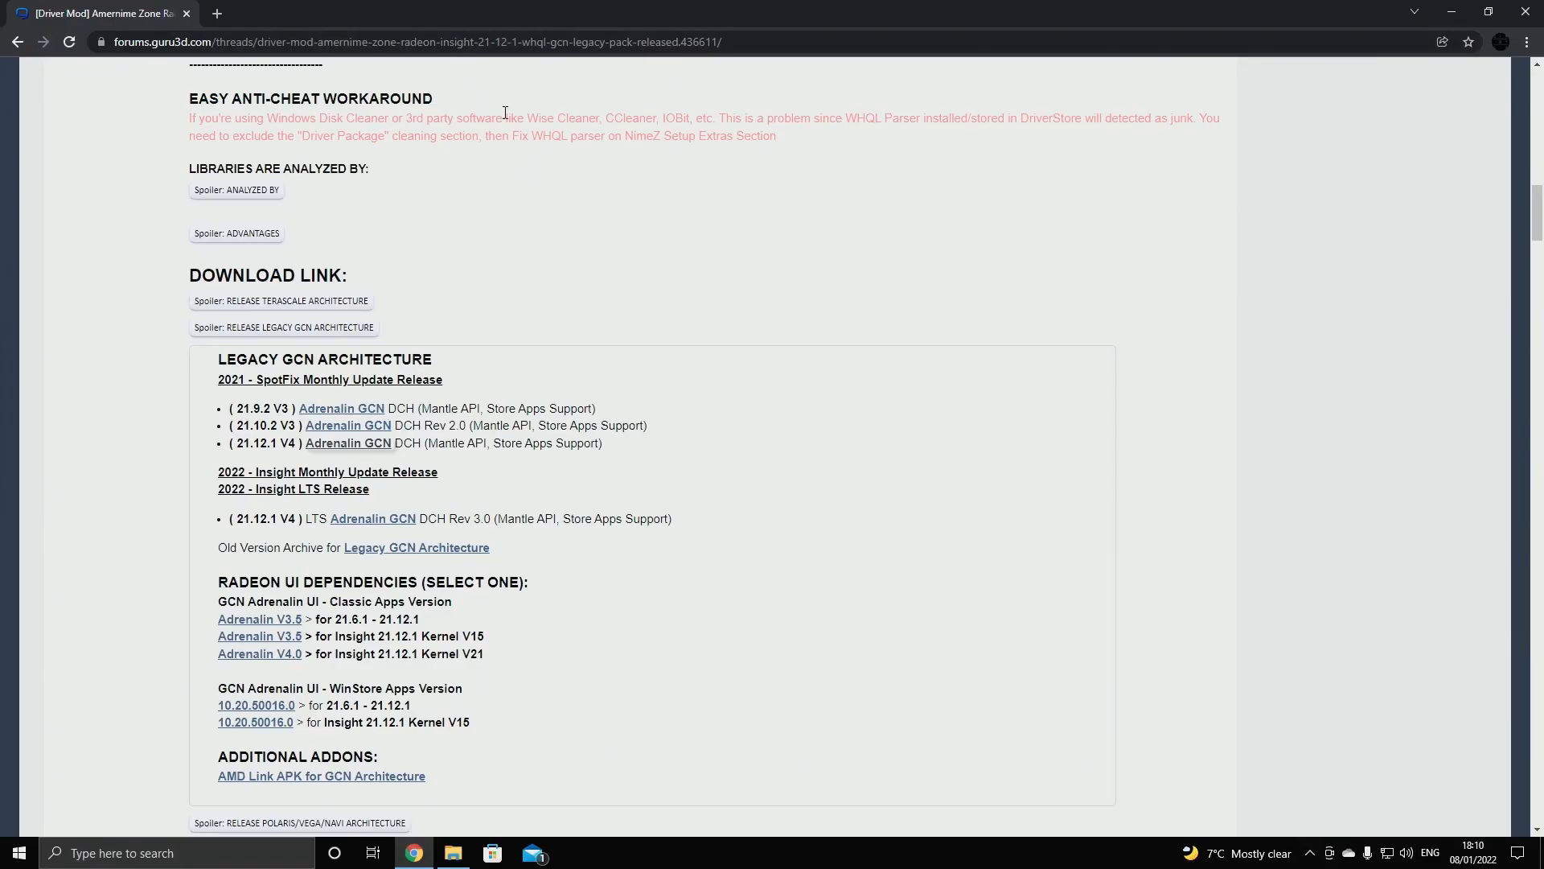
Open the 21.12.1 V4 Adrenalin GCN driver download and the Adrenalin V4.0 UI dependency link from the forum post
left_click(366, 445)
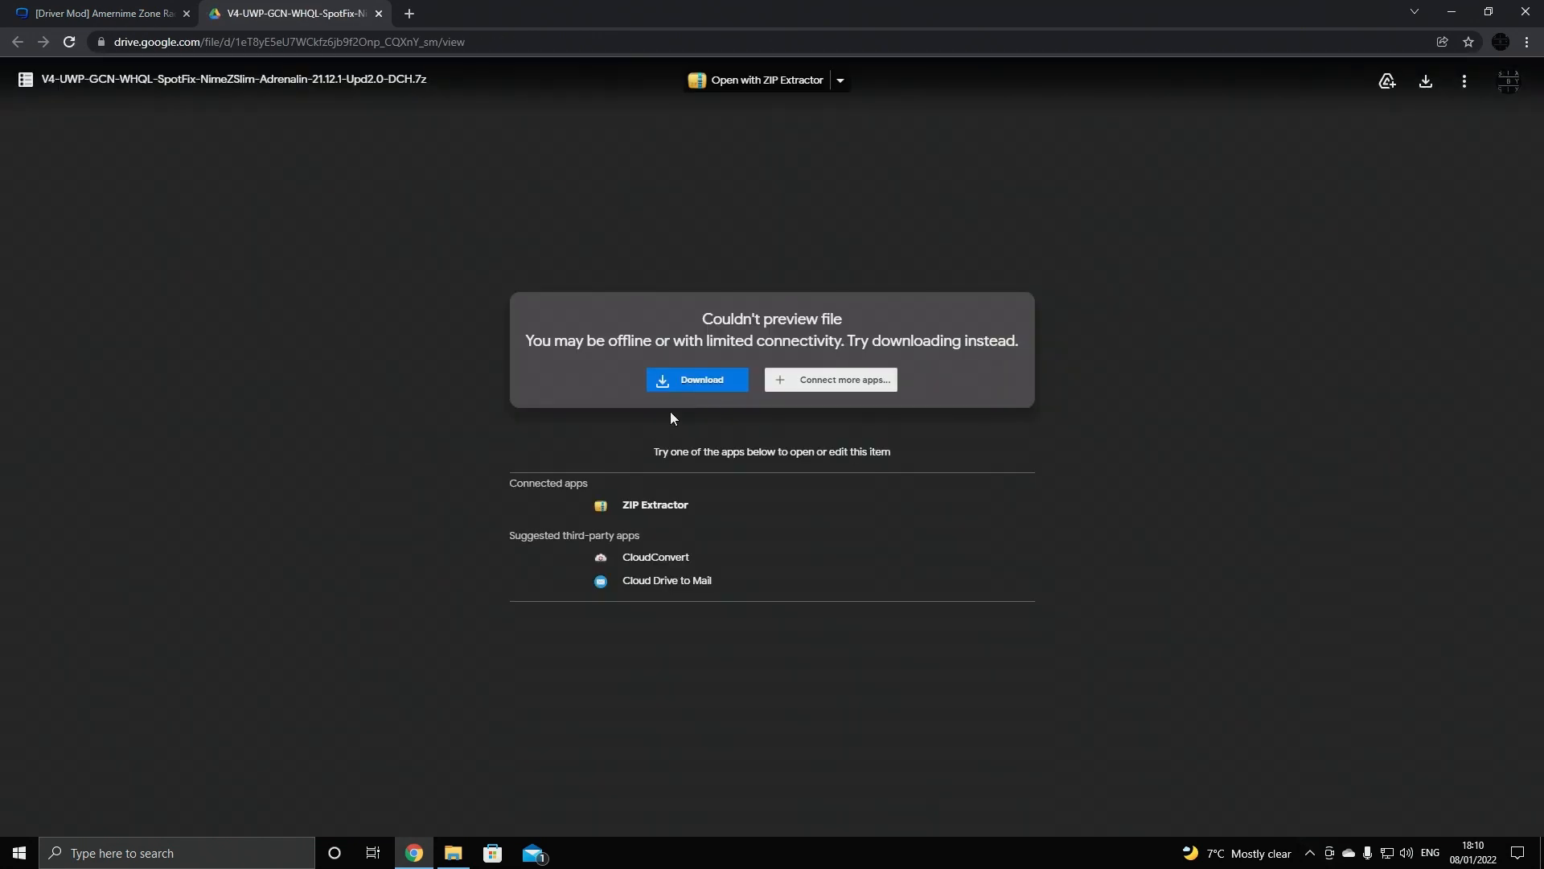
key("ctrl+w")
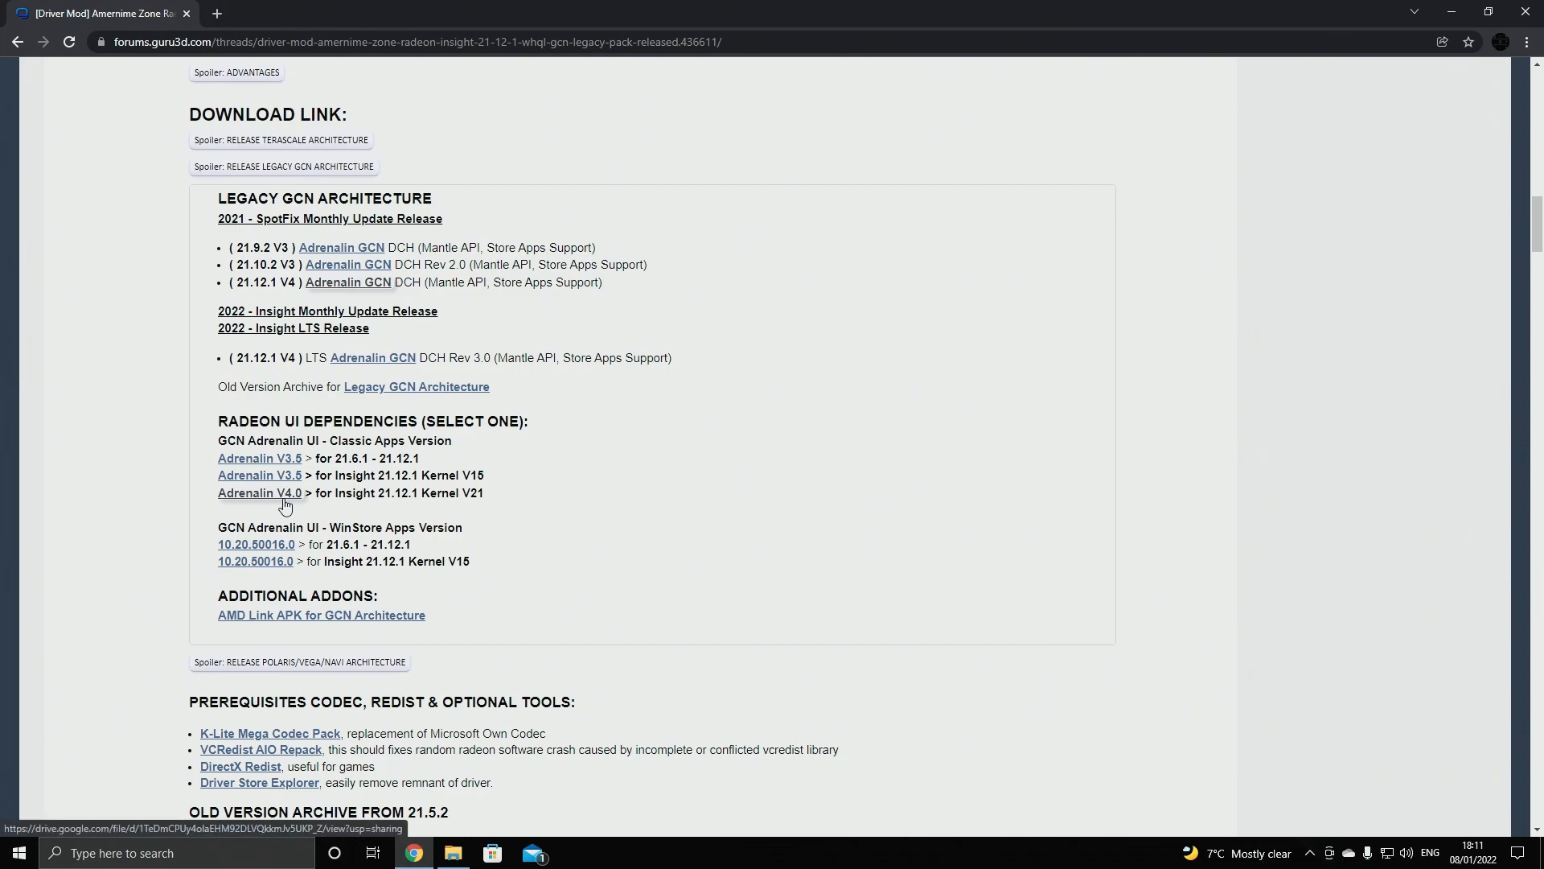
left_click(286, 496)
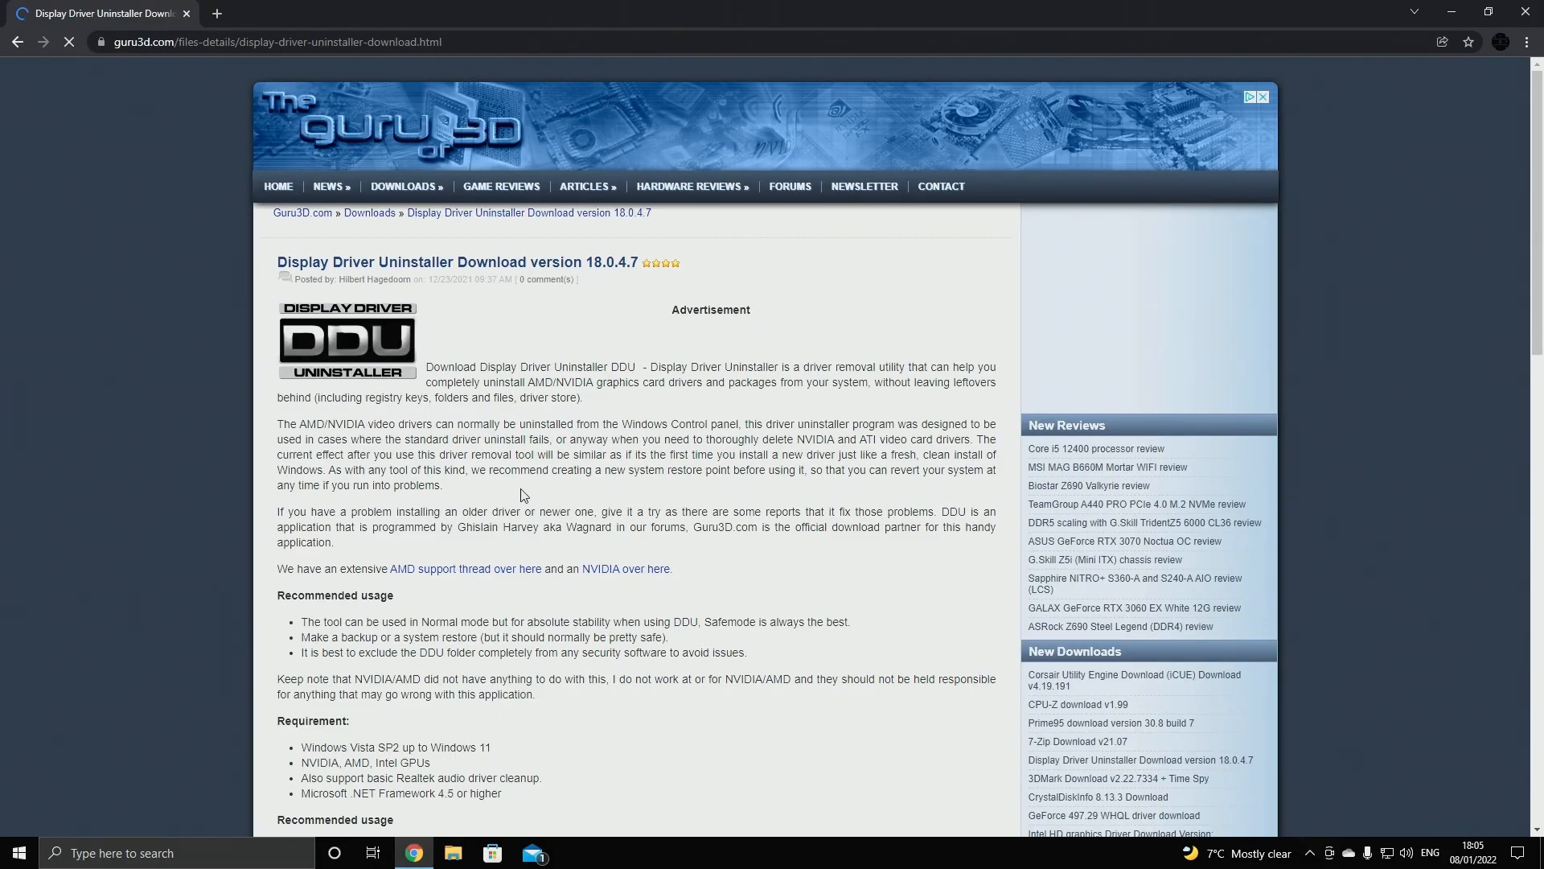
Download Display Driver Uninstaller from the Download Mirror US - West Coast link
scroll(552, 507, "down", 10)
scroll(552, 506, "down", 3)
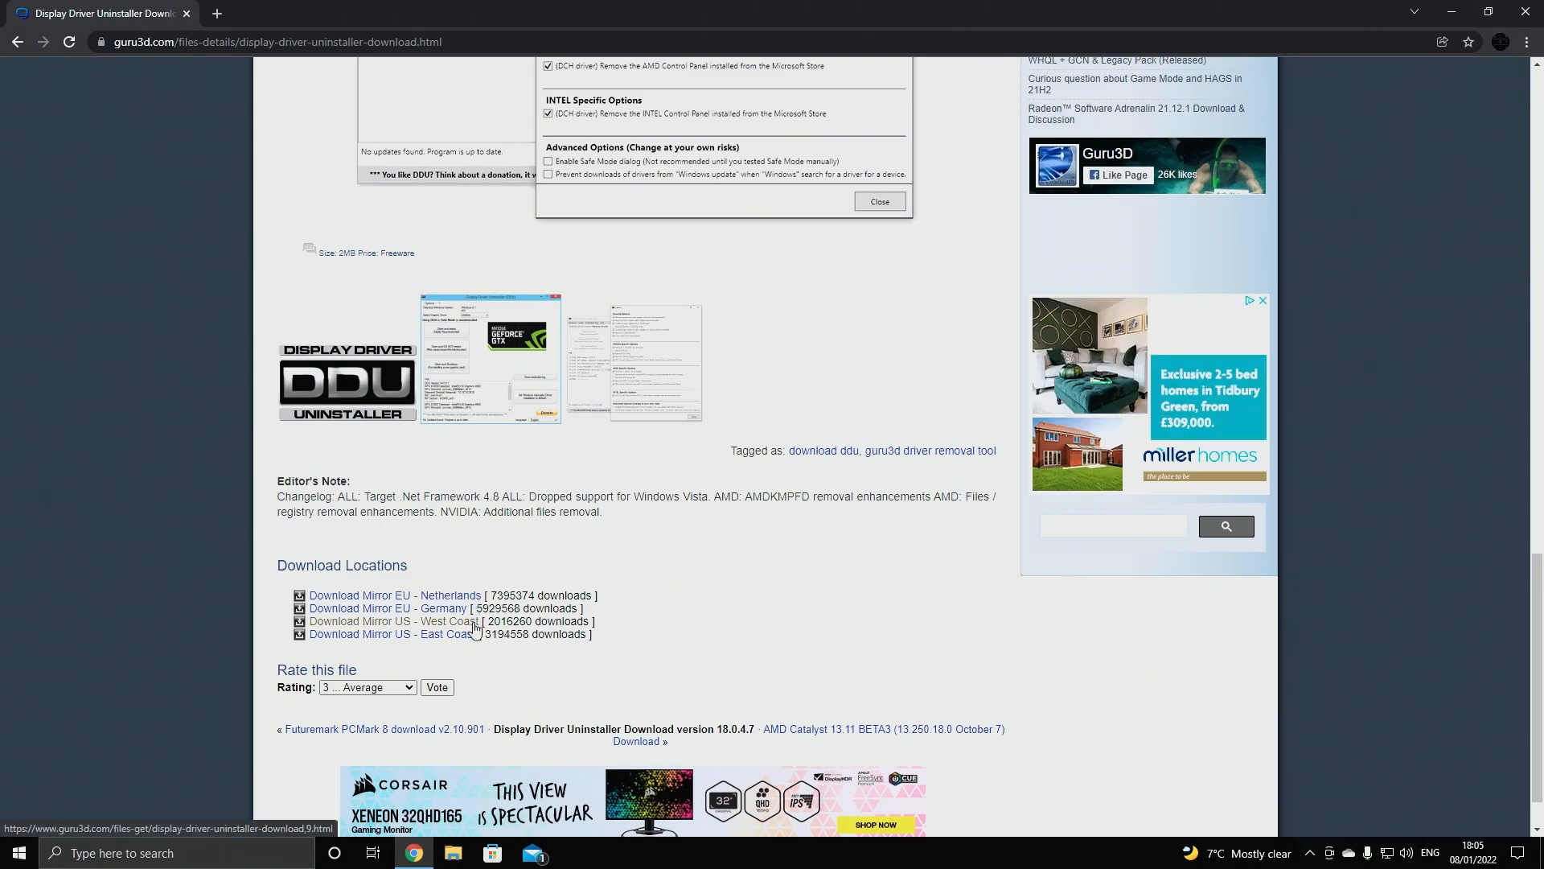
left_click(475, 628)
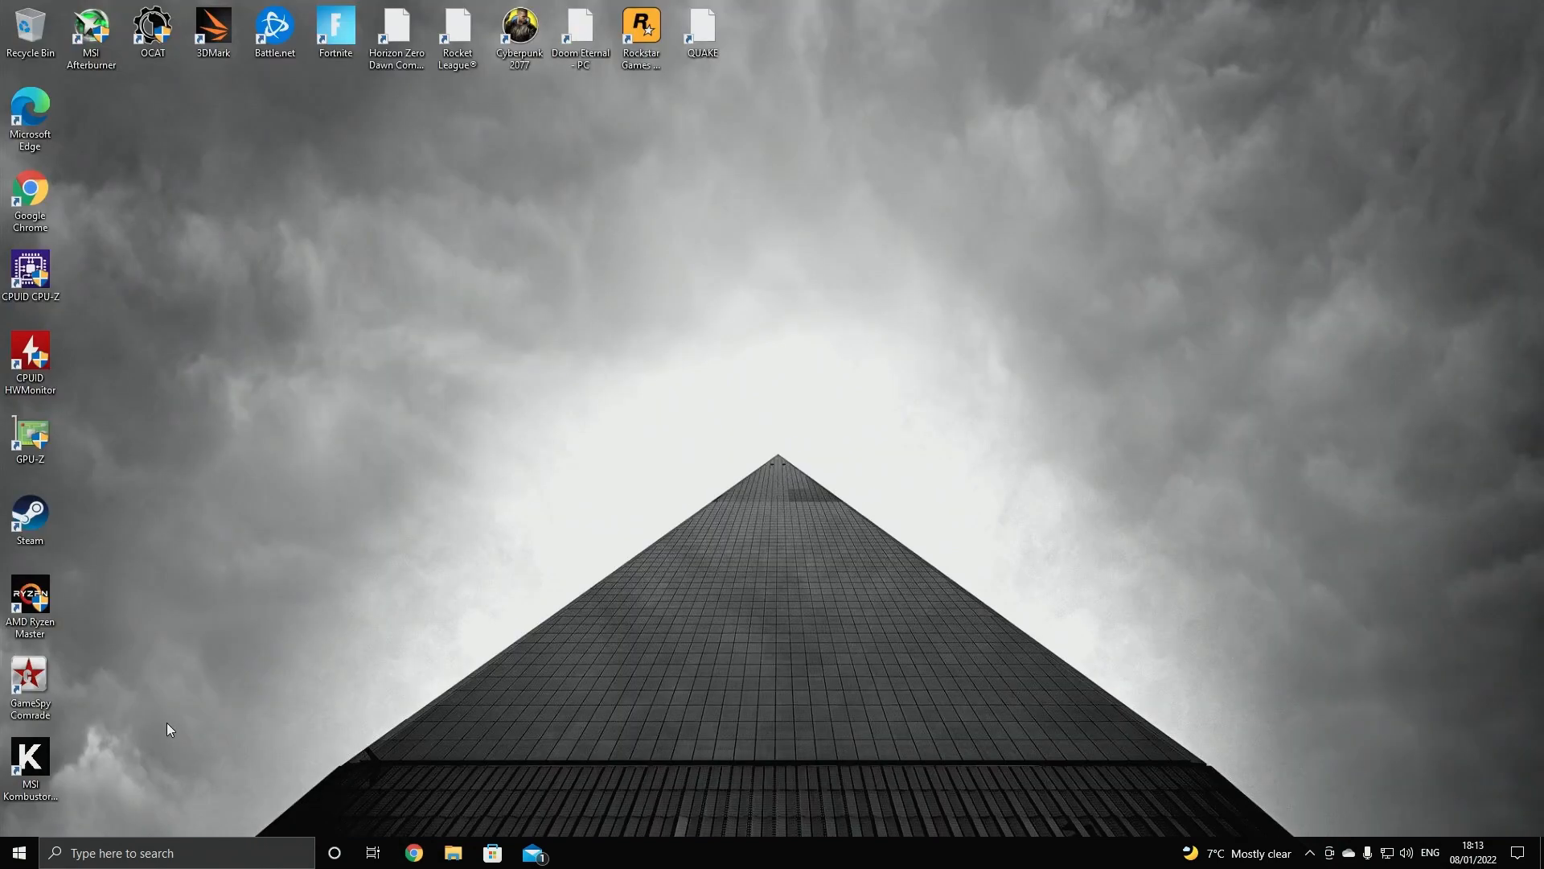
Restart into Start-up Settings through Troubleshoot and Advanced options to boot Windows in Safe Mode
left_click(19, 852)
left_click(20, 816)
left_click(75, 779, "shift")
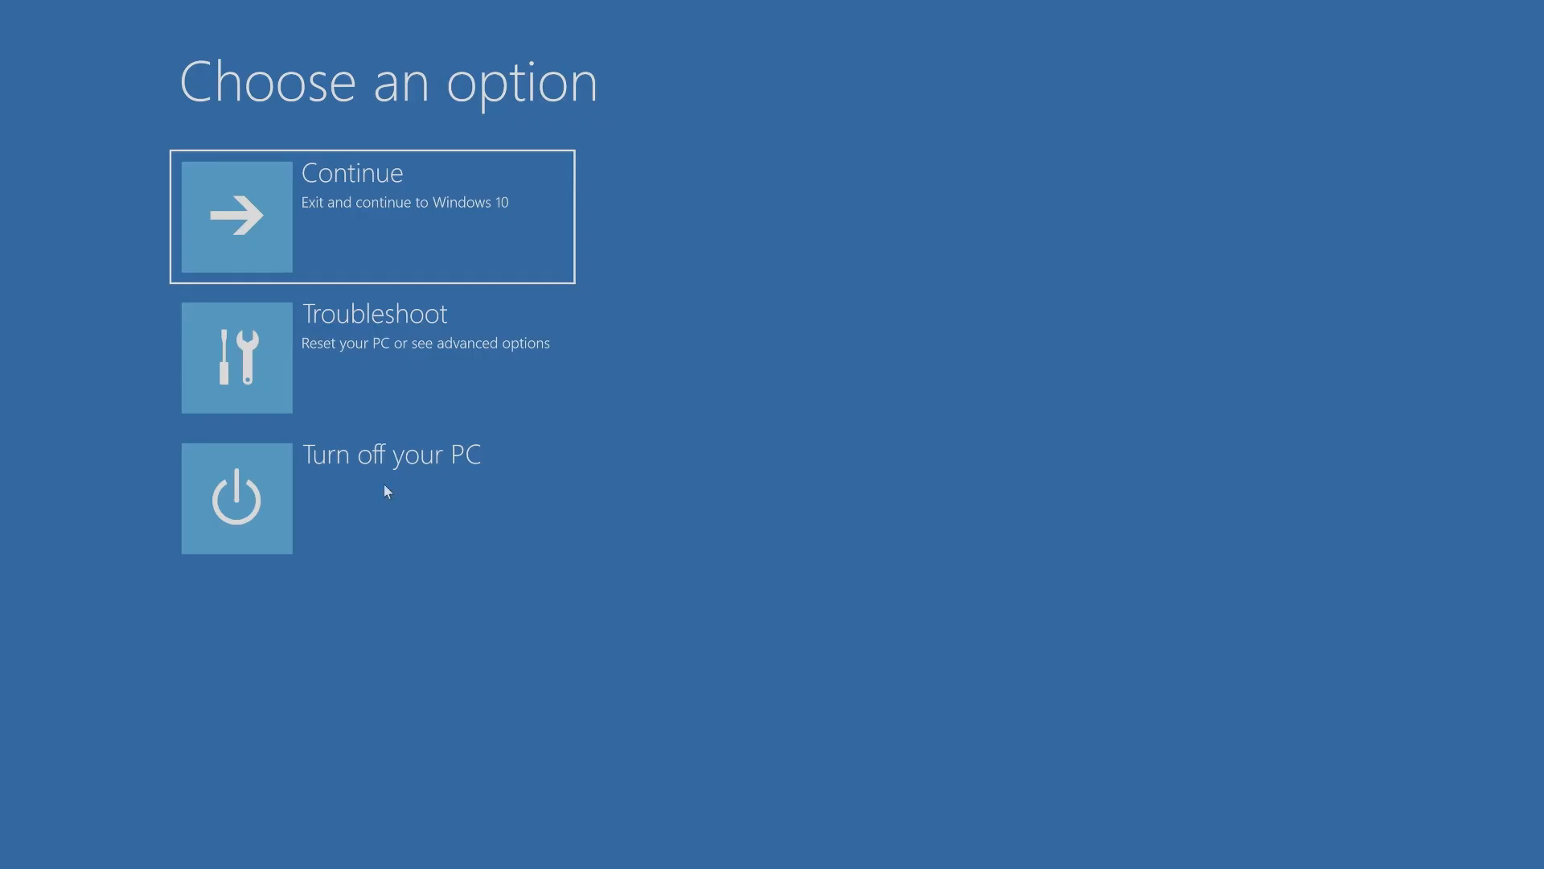
left_click(399, 353)
left_click(399, 353)
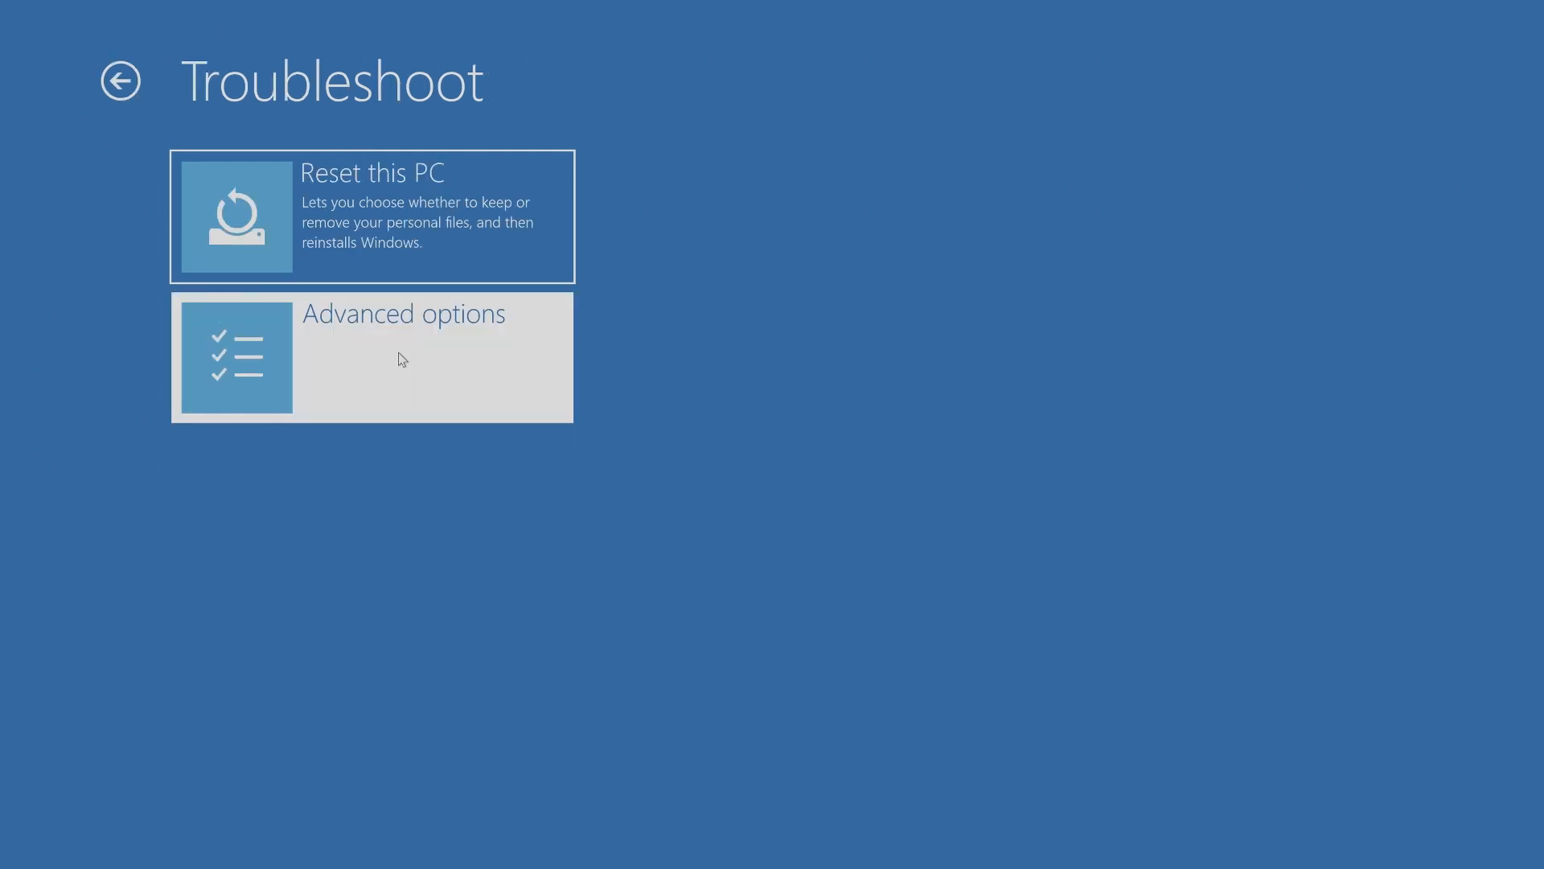
left_click(399, 355)
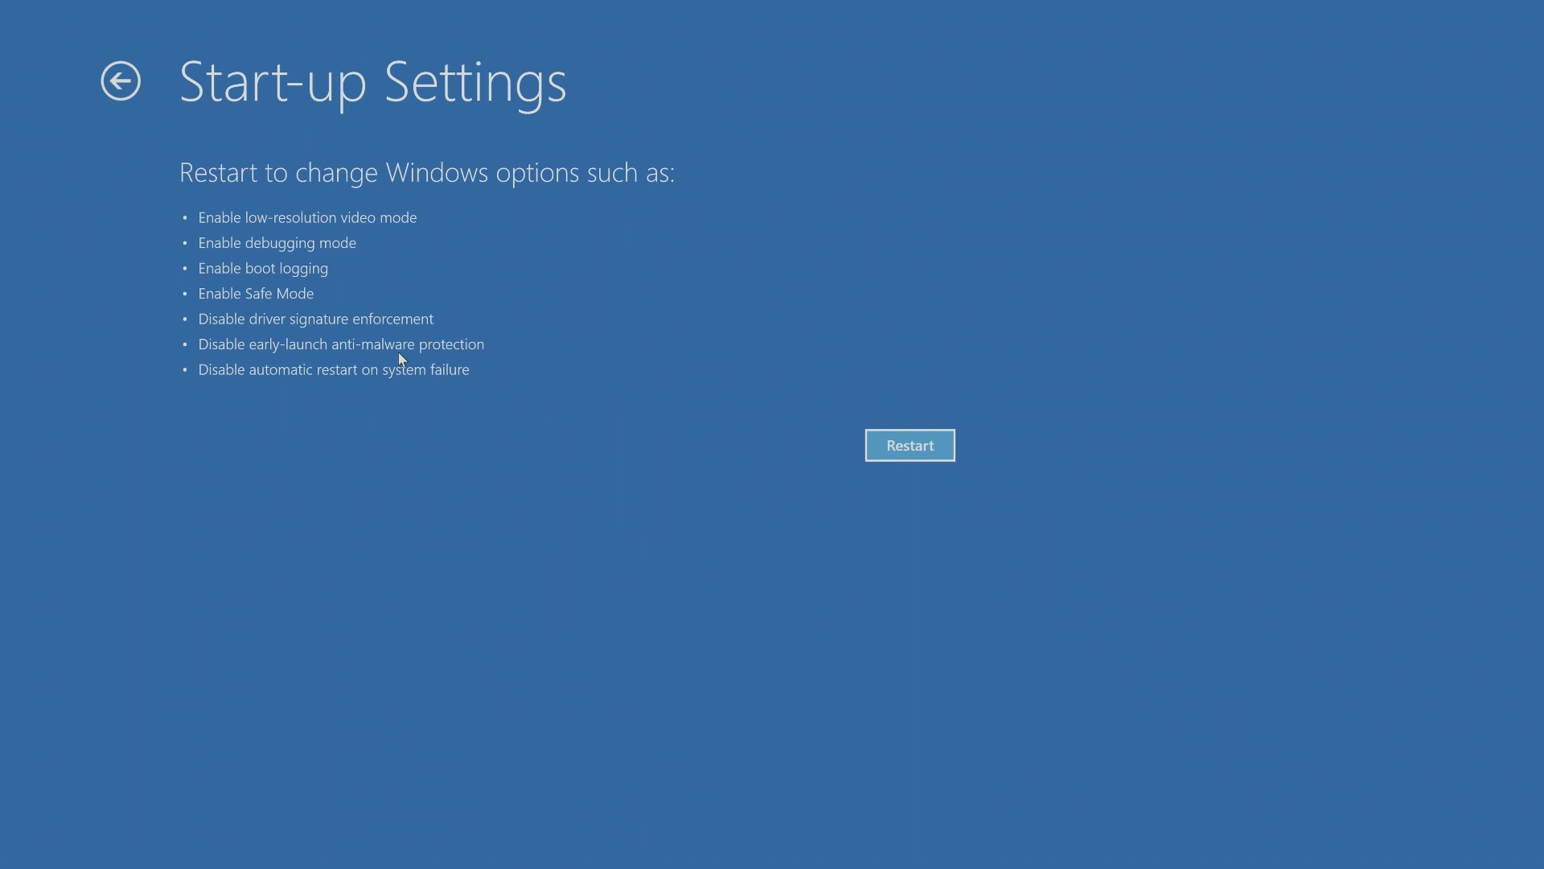
left_click(938, 438)
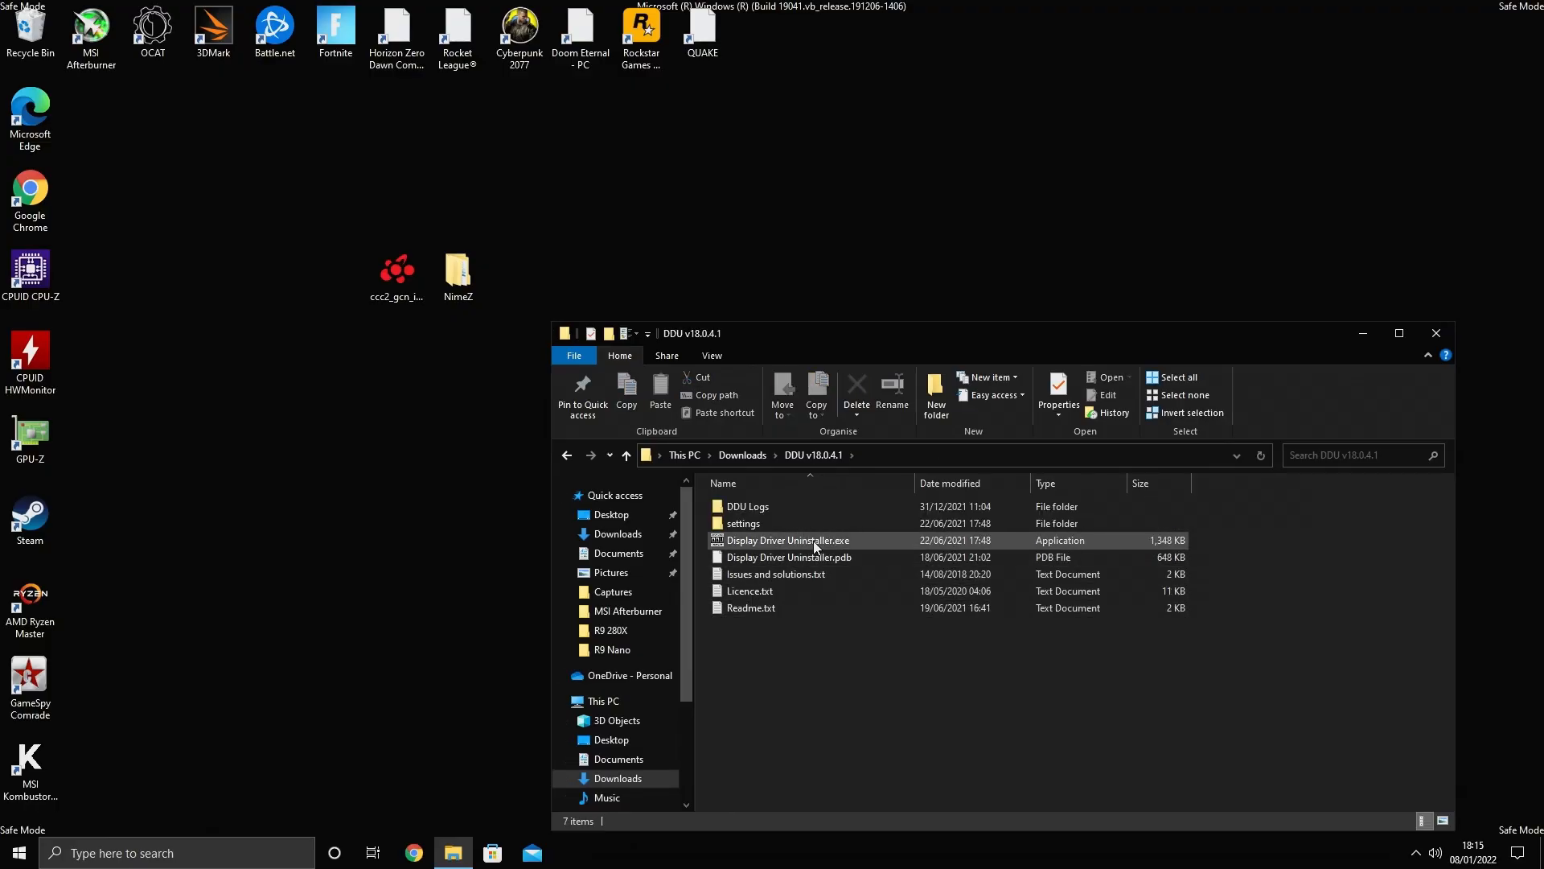
Launch Display Driver Uninstaller and choose GPU as the device type and AMD as the device
double_click(815, 546)
left_click(937, 334)
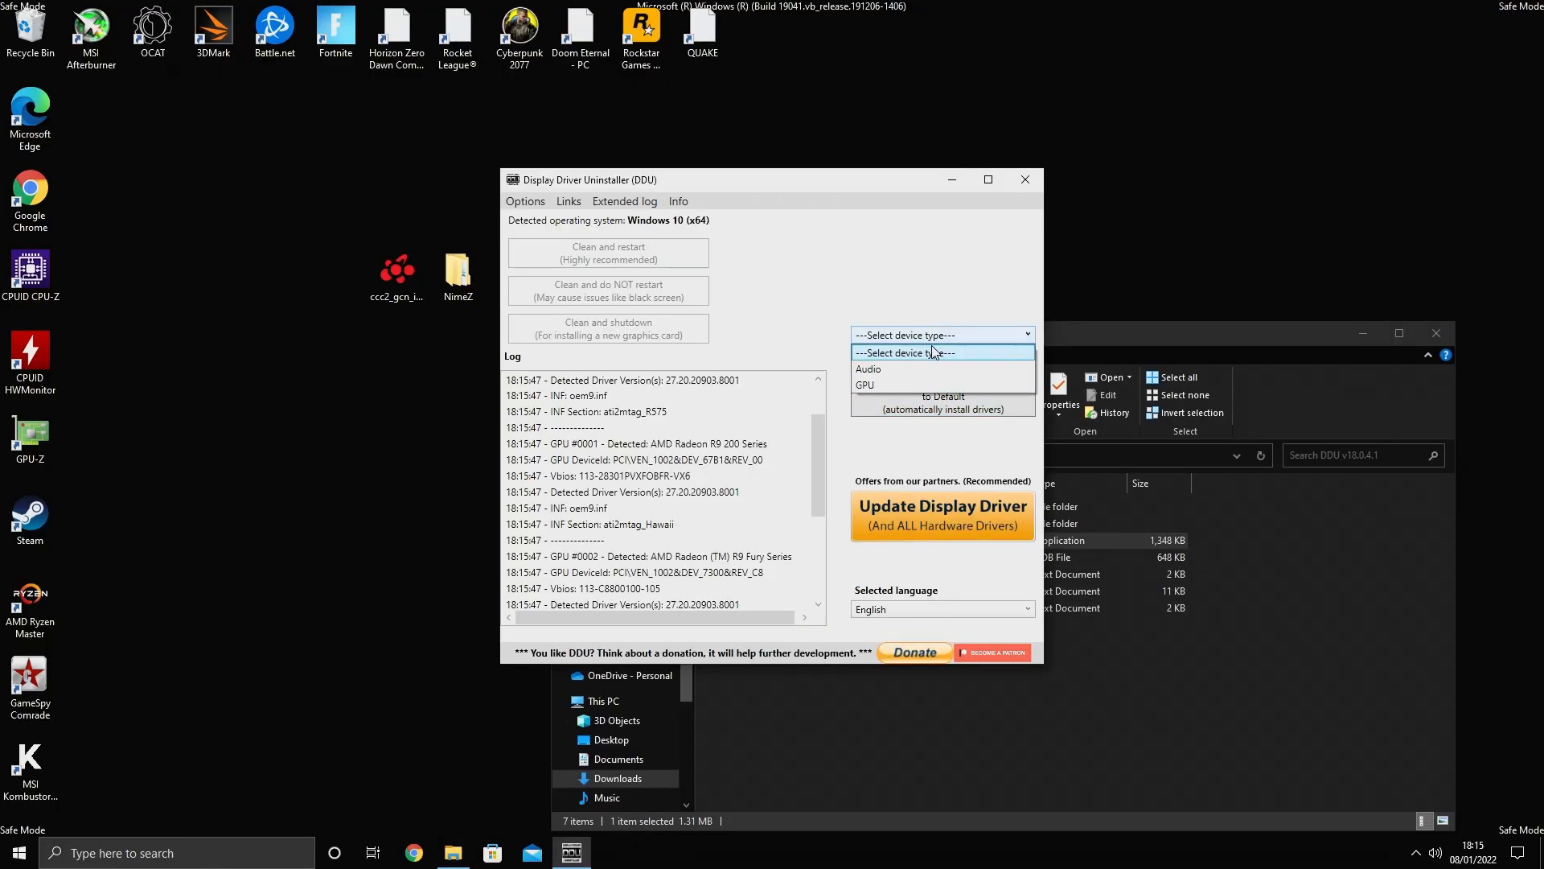
left_click(923, 383)
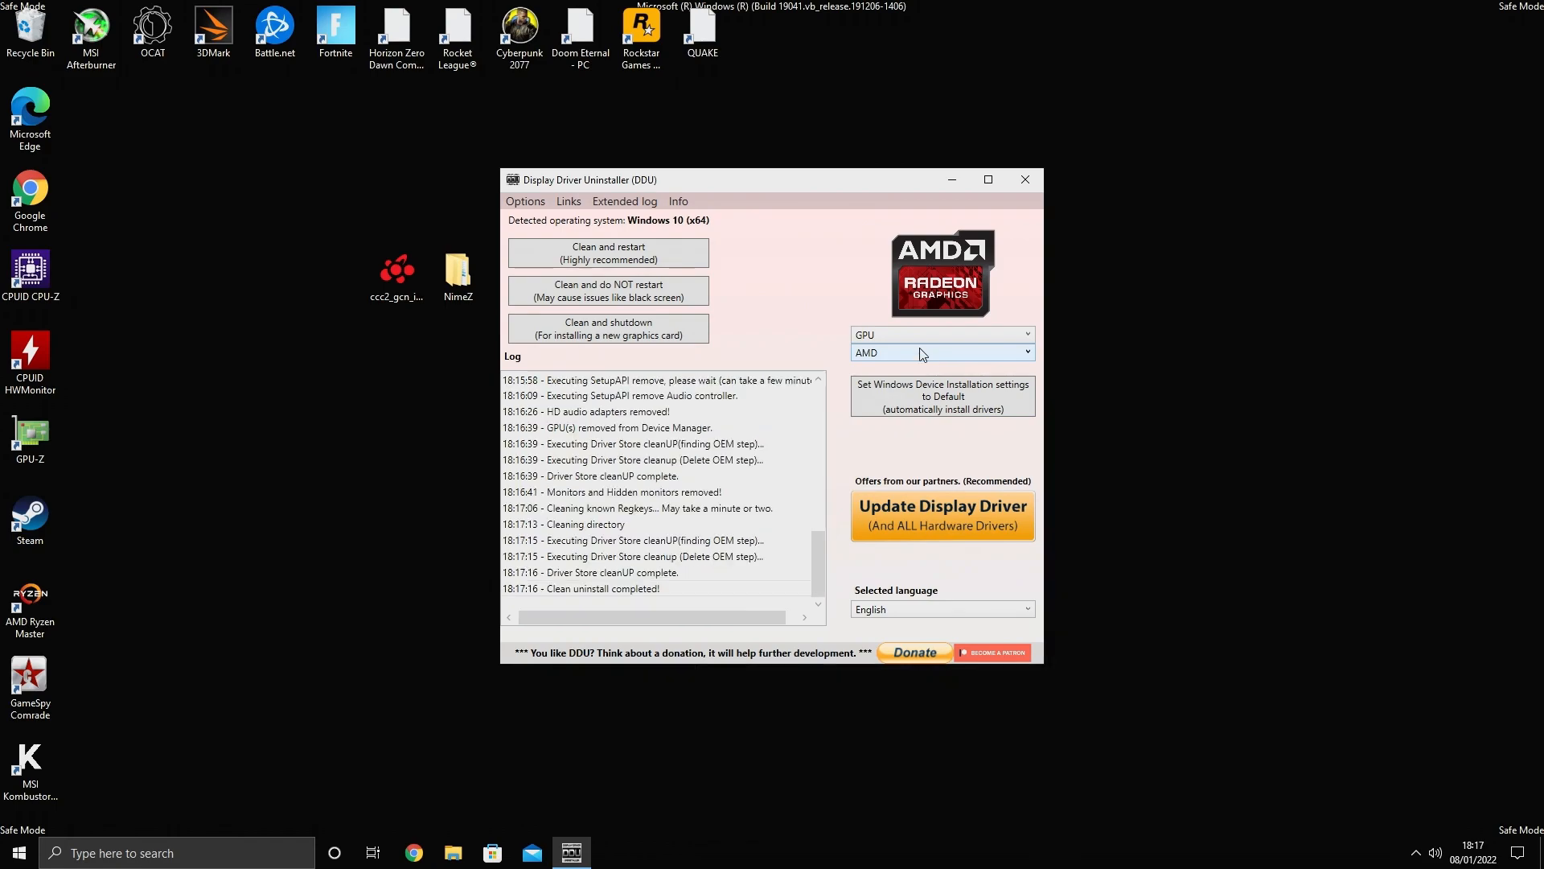
left_click(933, 352)
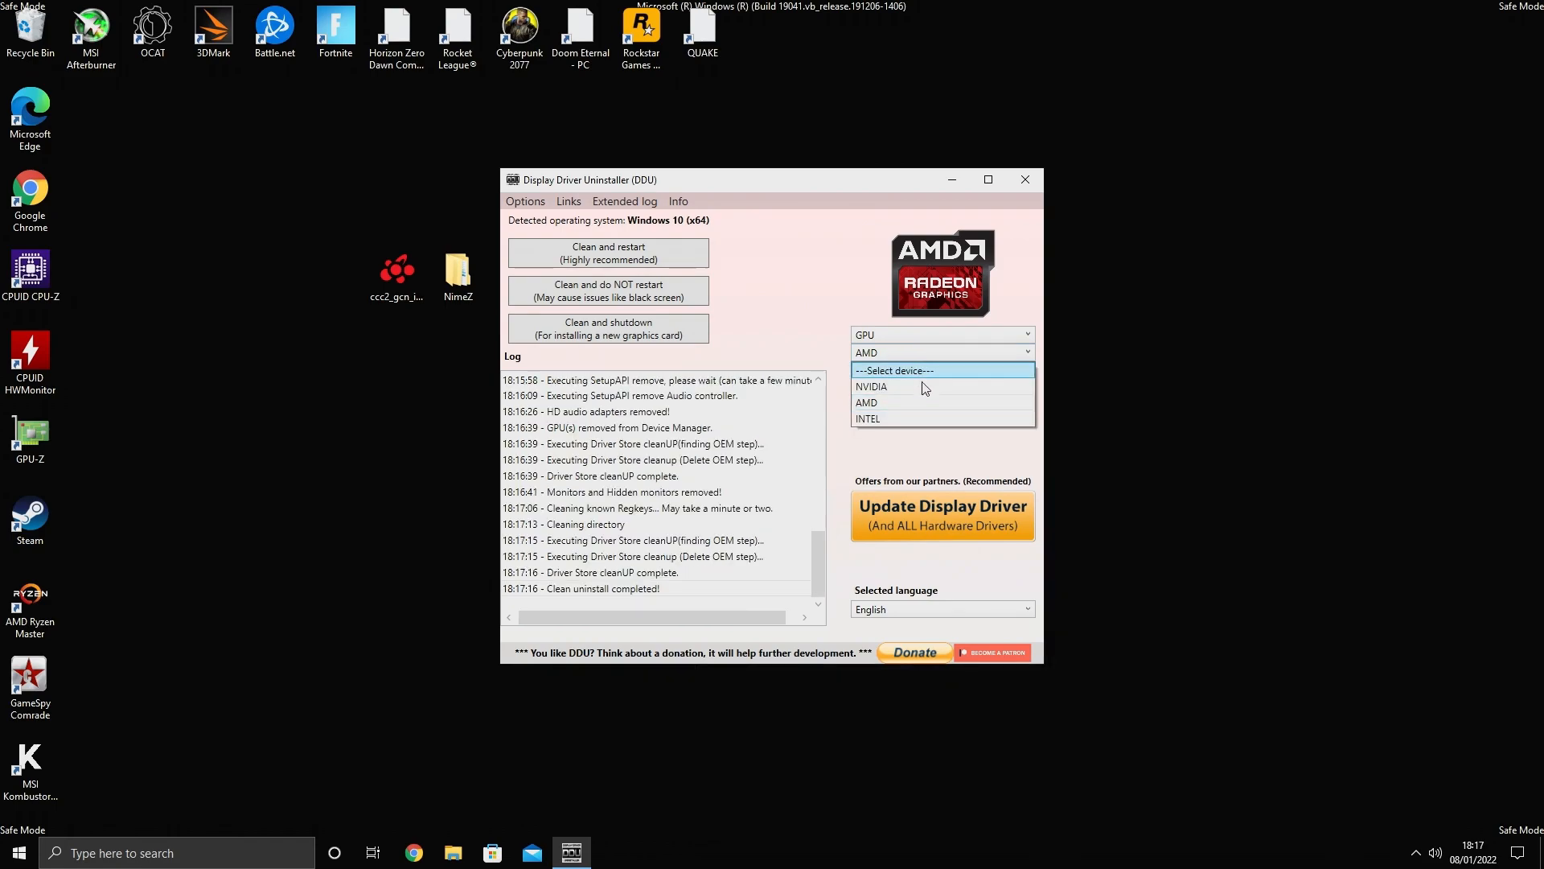
left_click(921, 387)
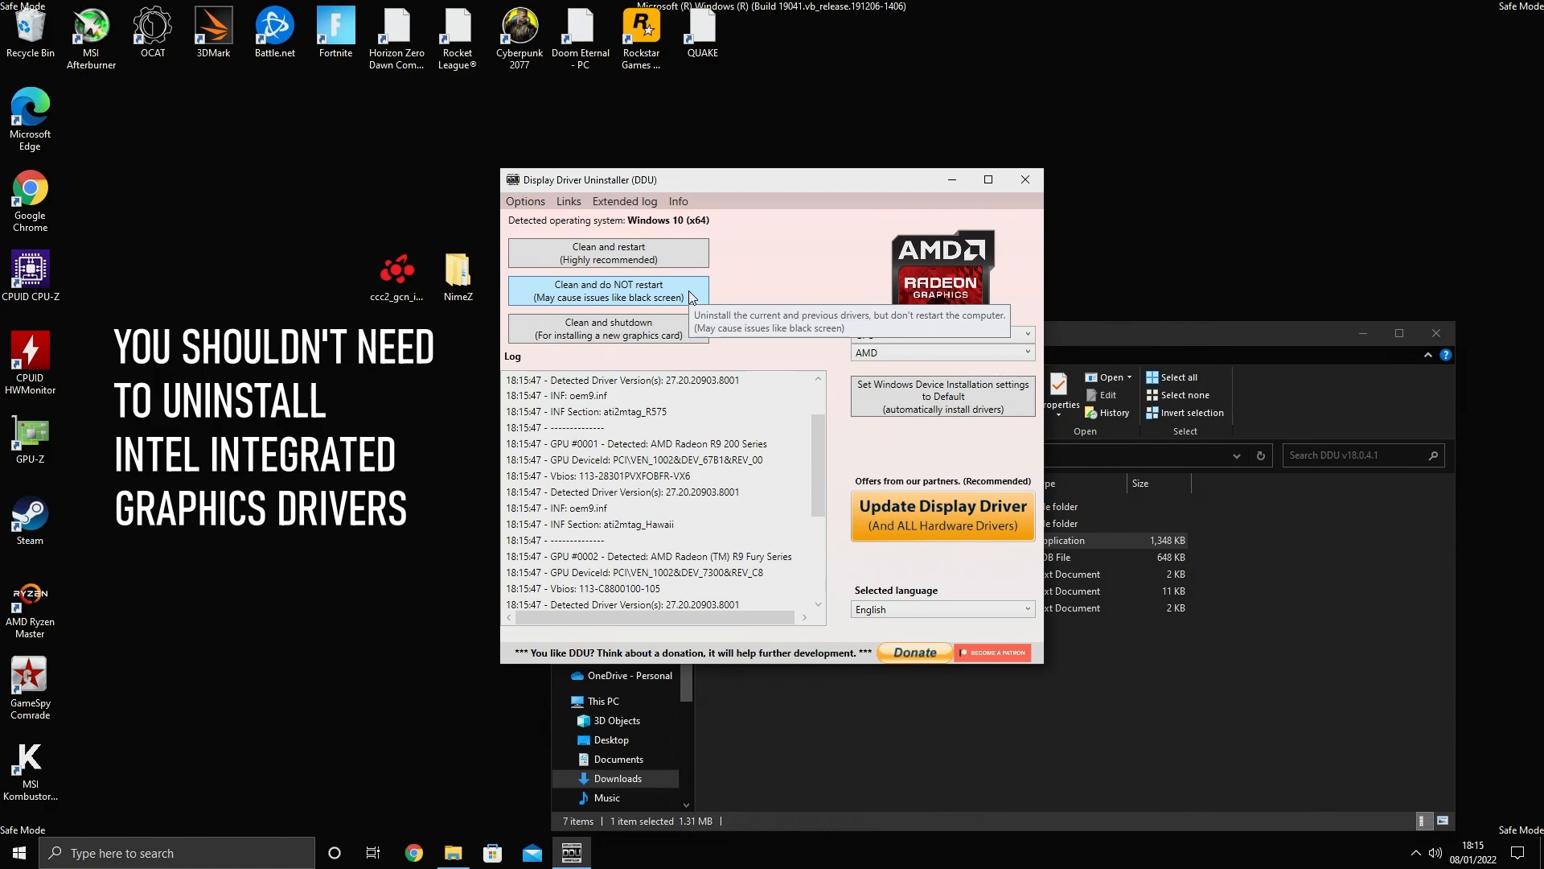
Run Clean and do NOT restart to remove the AMD graphics driver
left_click(689, 296)
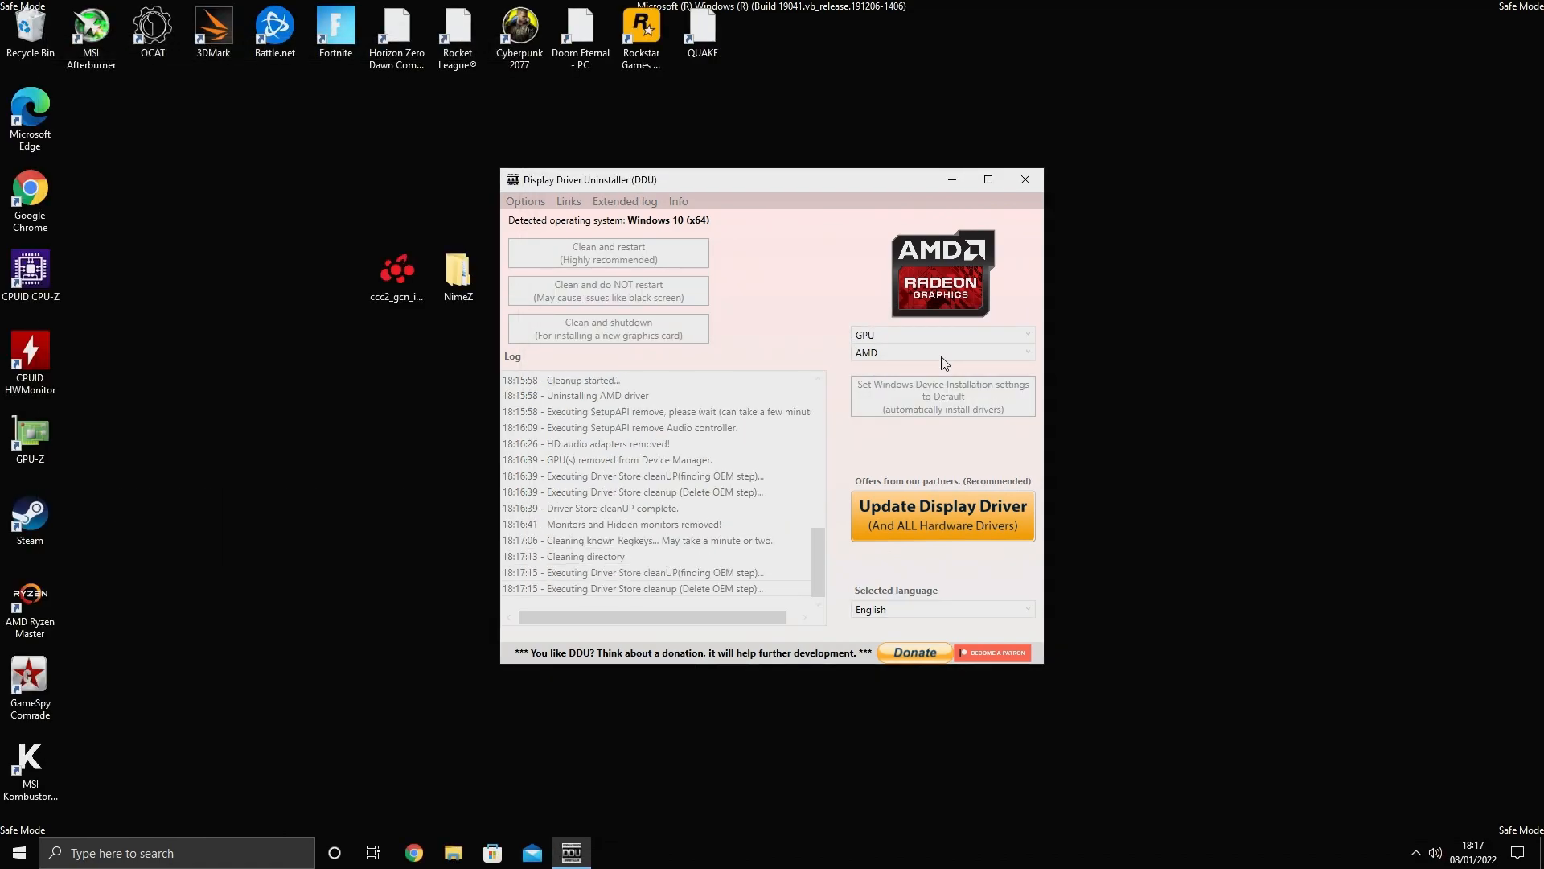
left_click(820, 482)
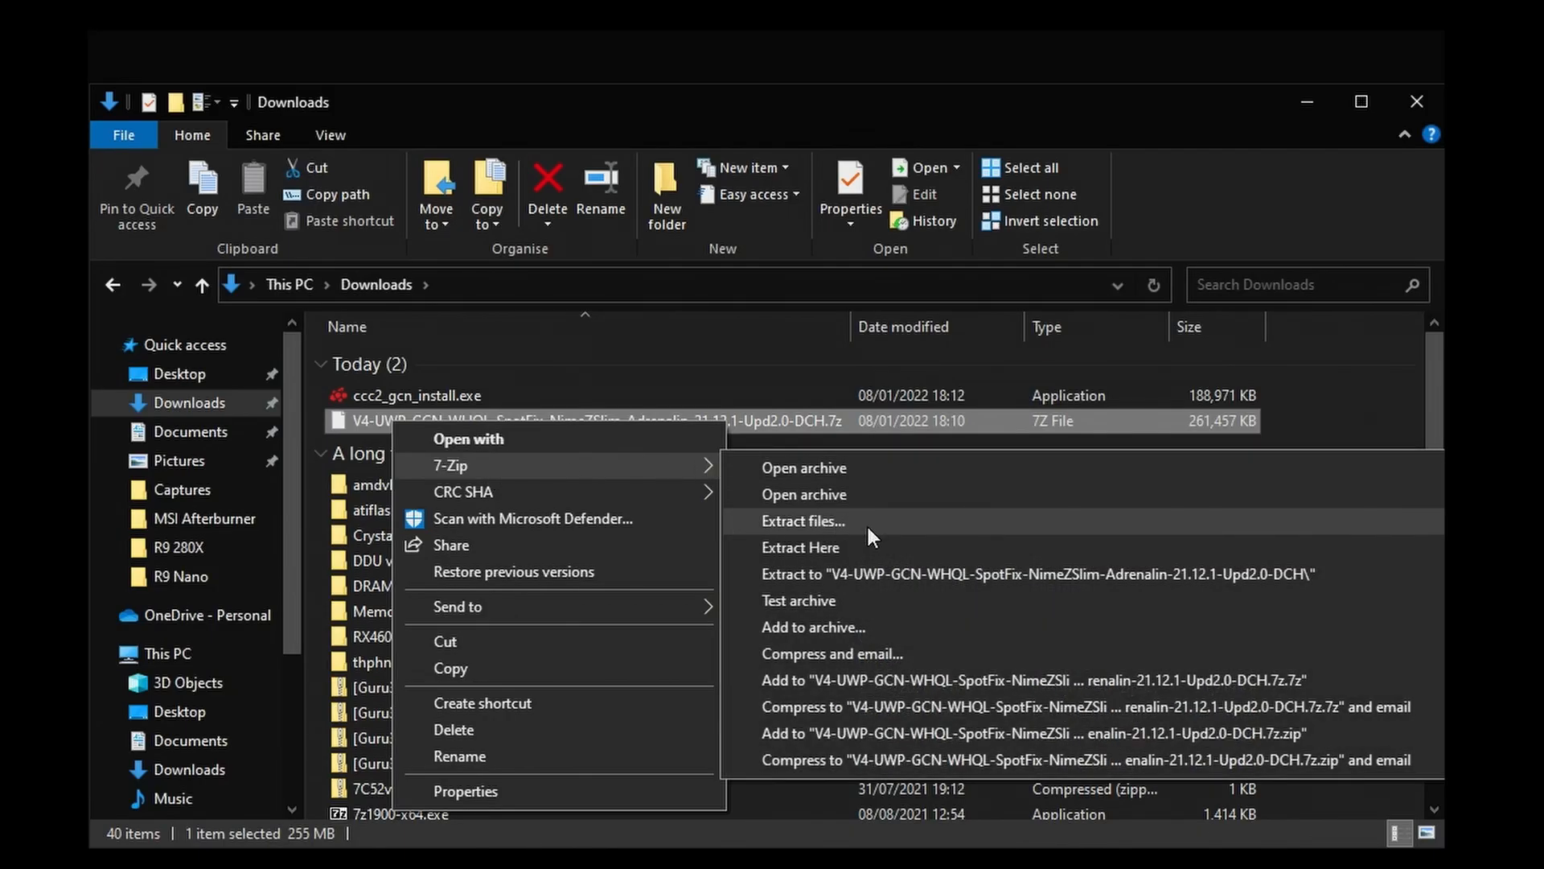
Extract the V4-UWP-GCN-WHQL-SpotFix-NimeZSlim-Adrenalin-21.12.1-Upd2.0-DCH.7z archive with 7-Zip
left_click(865, 523)
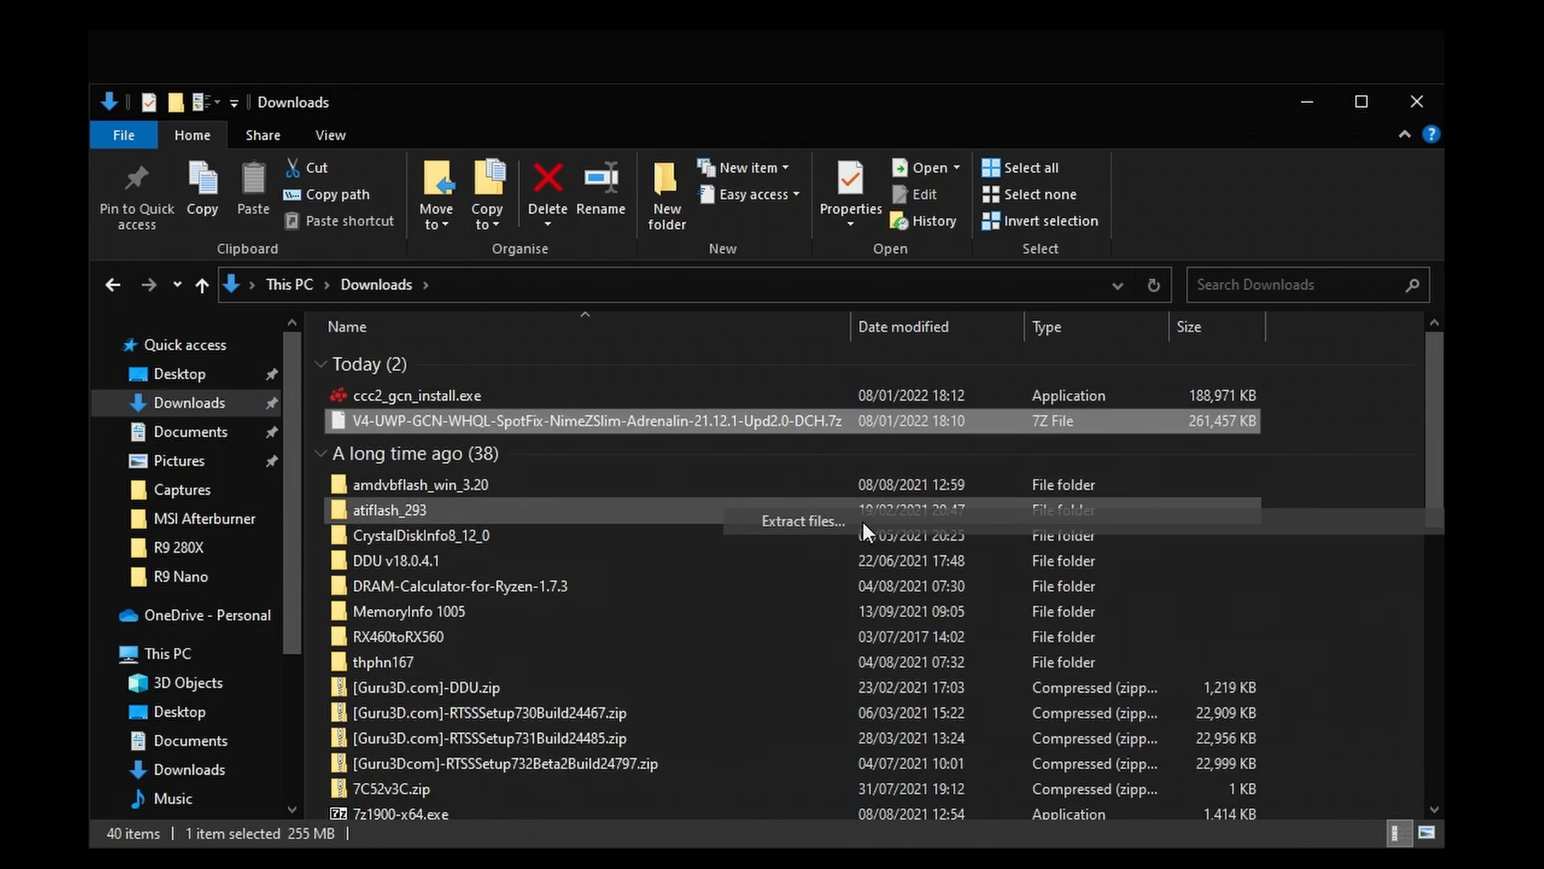
left_click(321, 119)
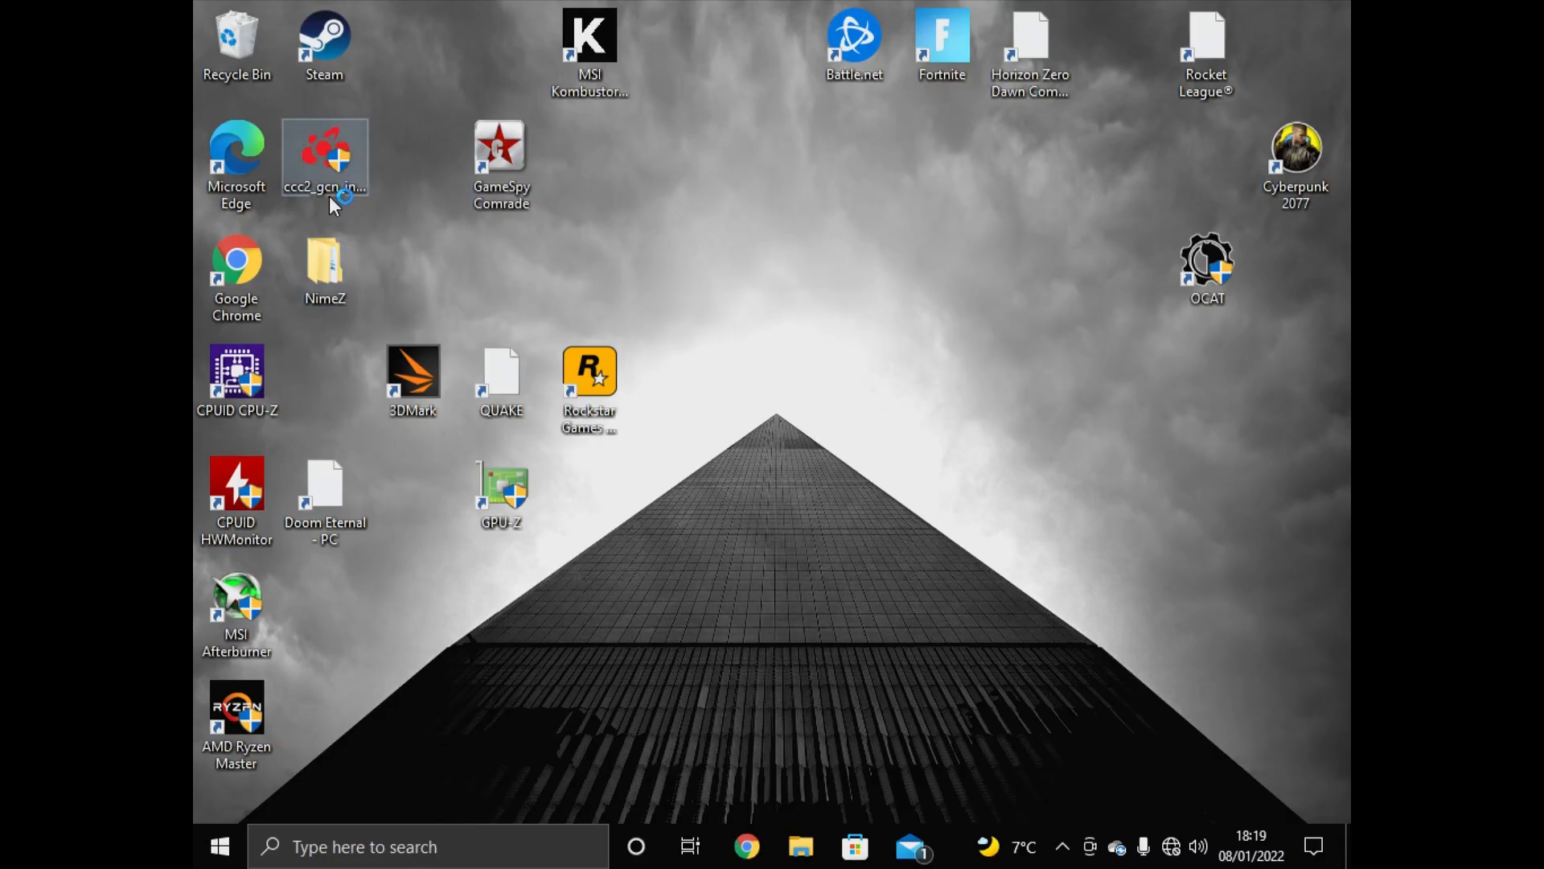
Open the extracted NimeZ folder and launch the Amernime Zone Installer
double_click(326, 259)
double_click(641, 345)
double_click(723, 511)
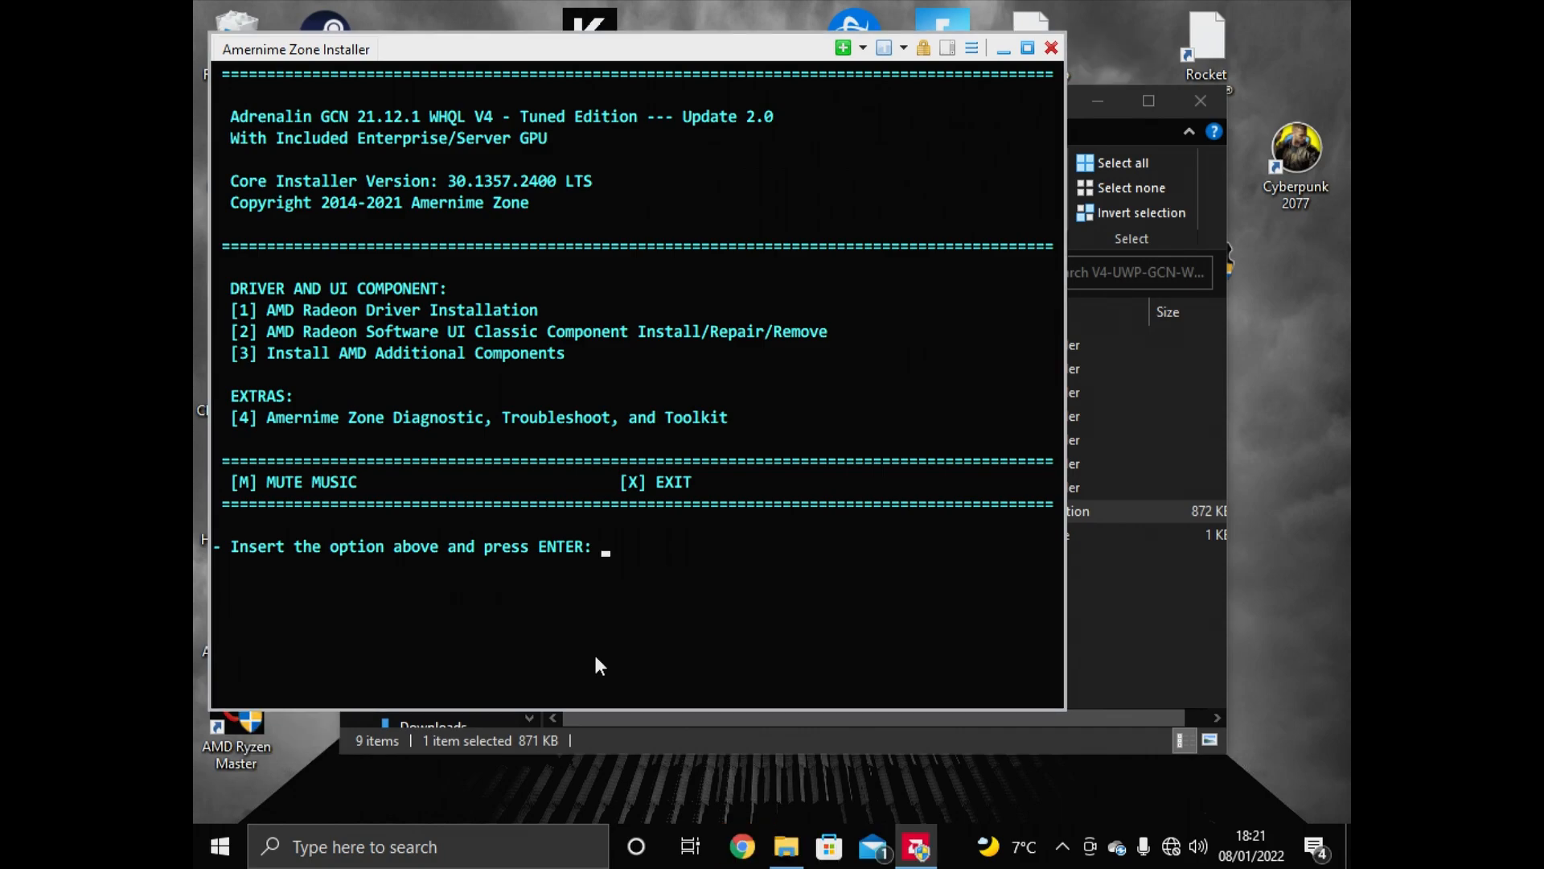
Choose option 1, AMD Radeon Driver Installation, then option 1 to install the regular driver for all GCN GPUs
type("1")
key("Return")
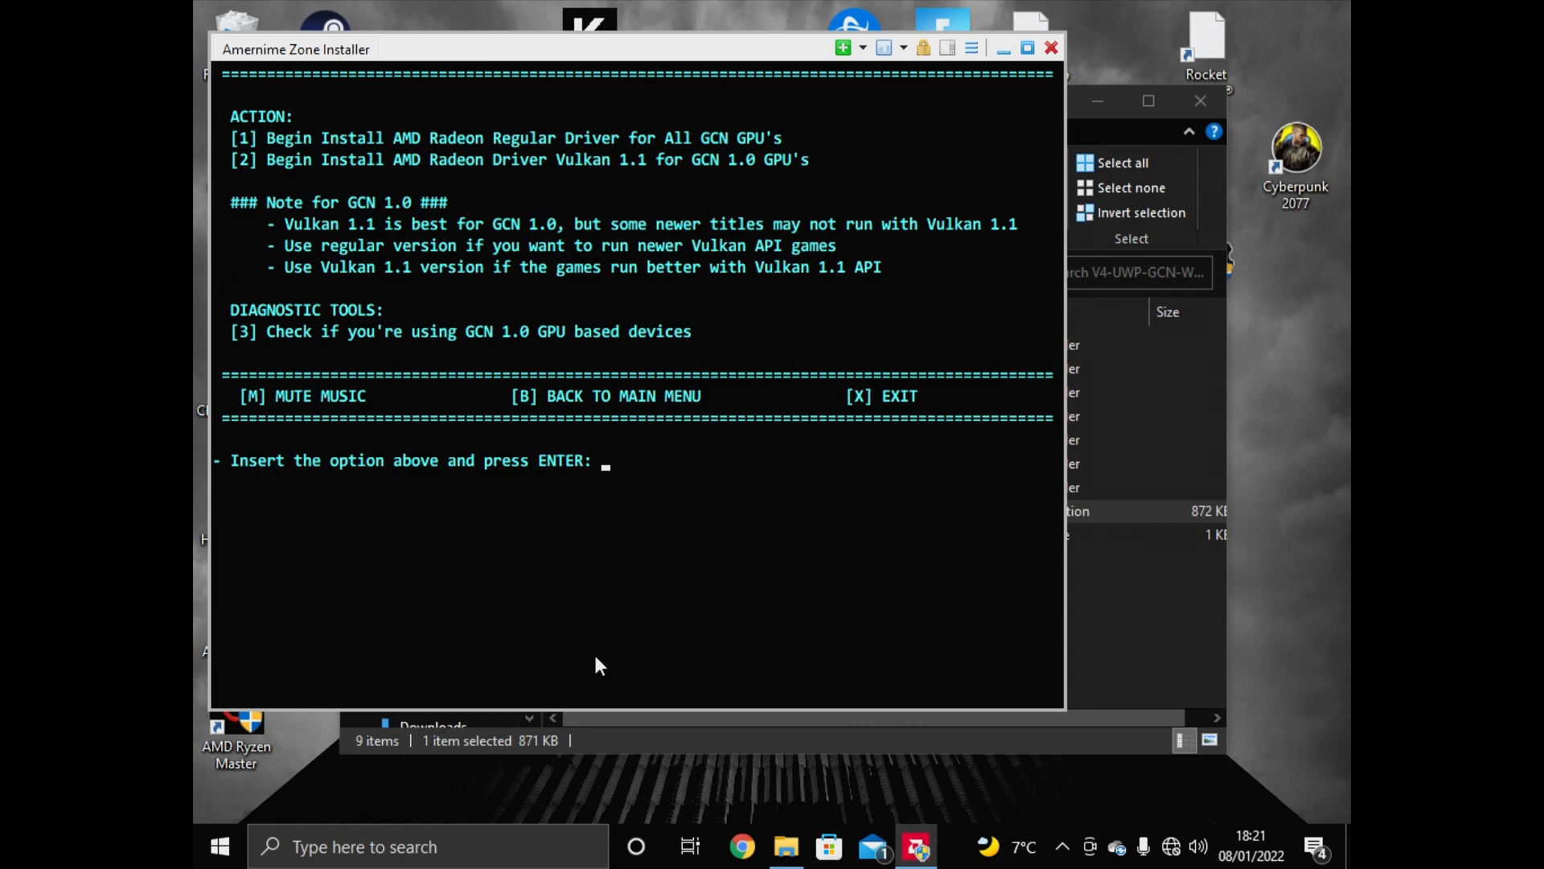
type("1")
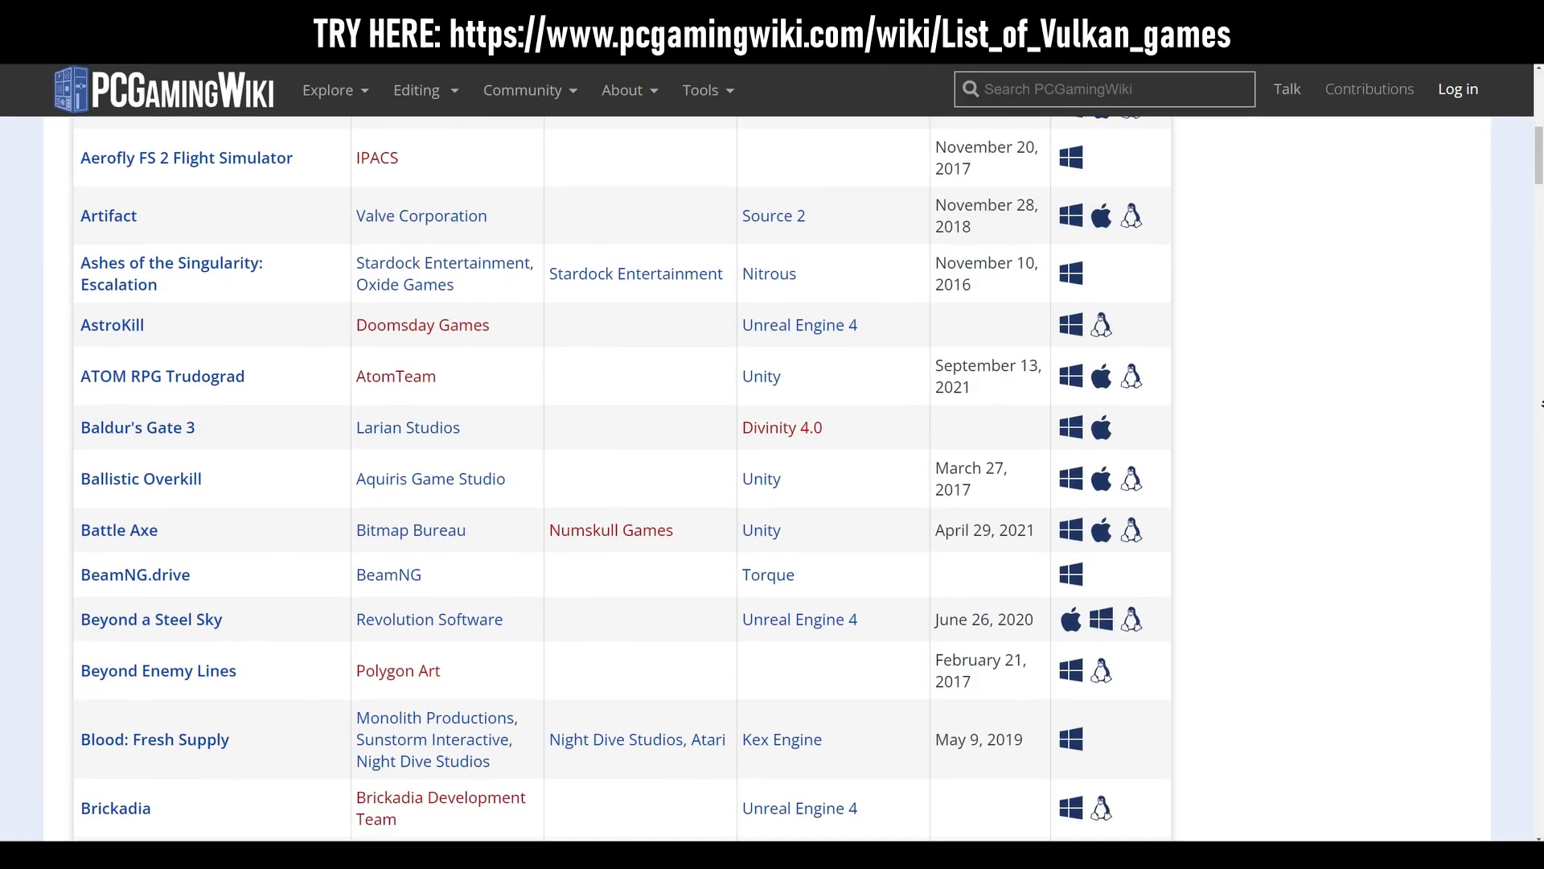
scroll(772, 474, "down", 5)
scroll(772, 474, "down", 6)
scroll(772, 475, "down", 6)
scroll(772, 475, "down", 5)
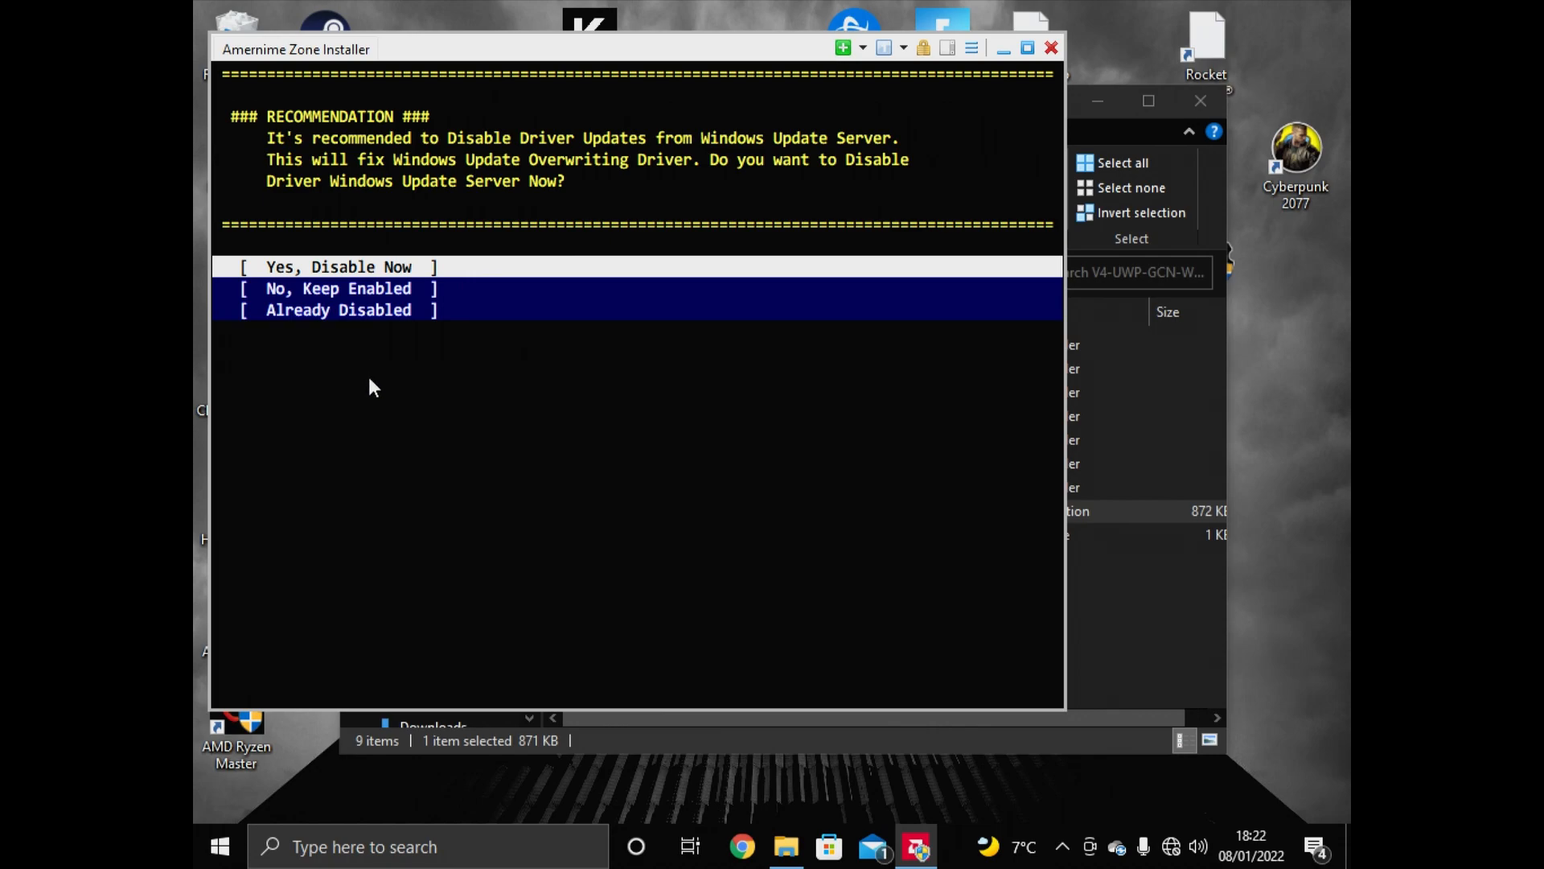
Answer the driver-update recommendation with Already Disabled
key("Down")
key("Down")
key("Return")
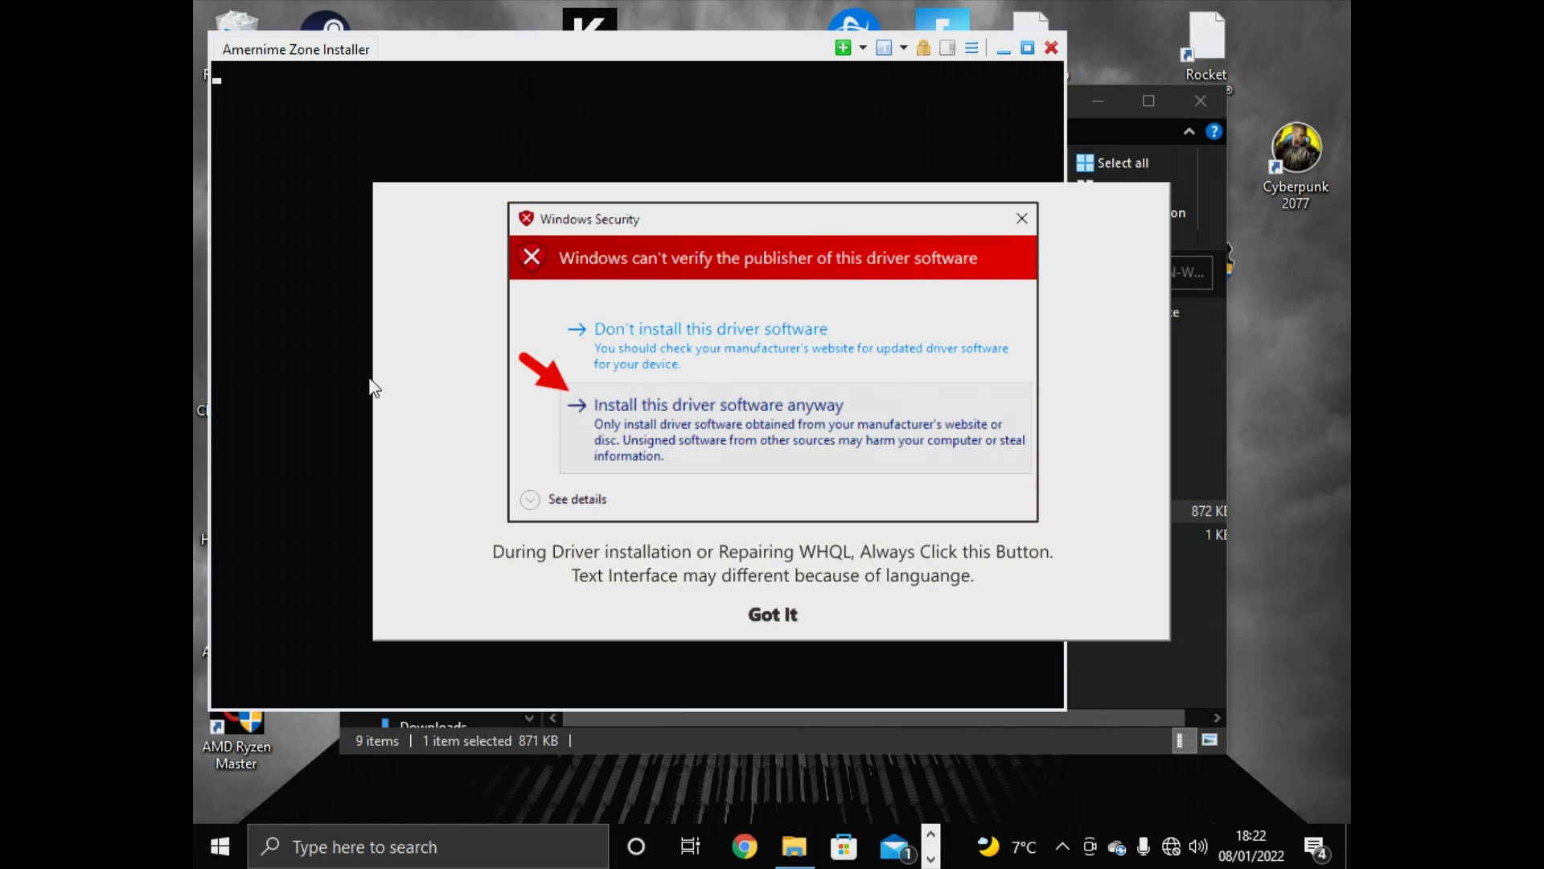
Approve each driver package with Install this driver software anyway and choose Use Microsoft PnP as the installation method
left_click(777, 614)
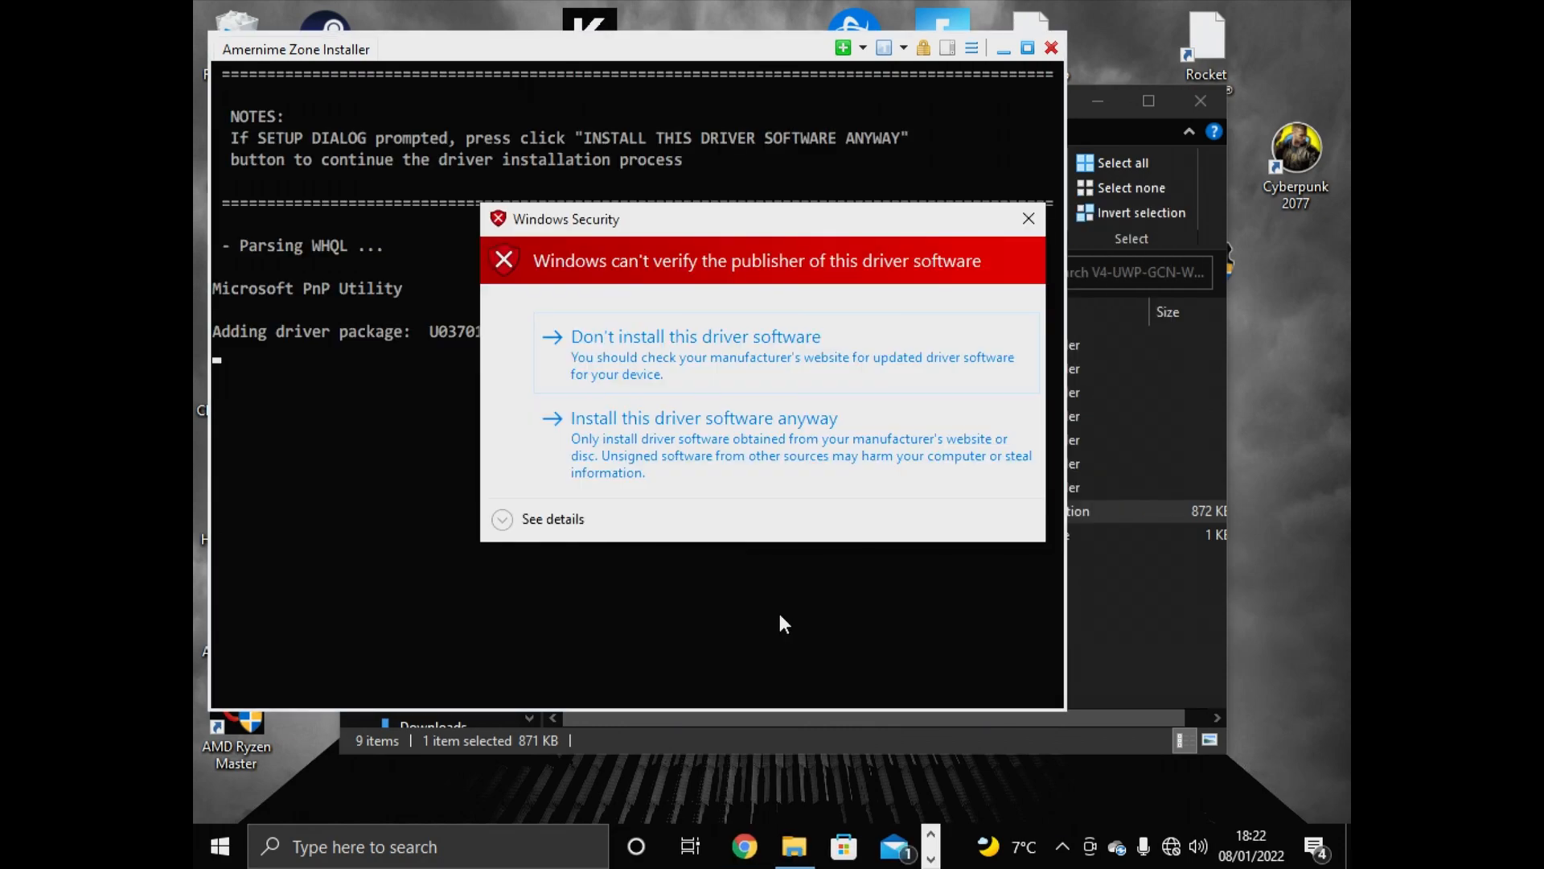
left_click(810, 429)
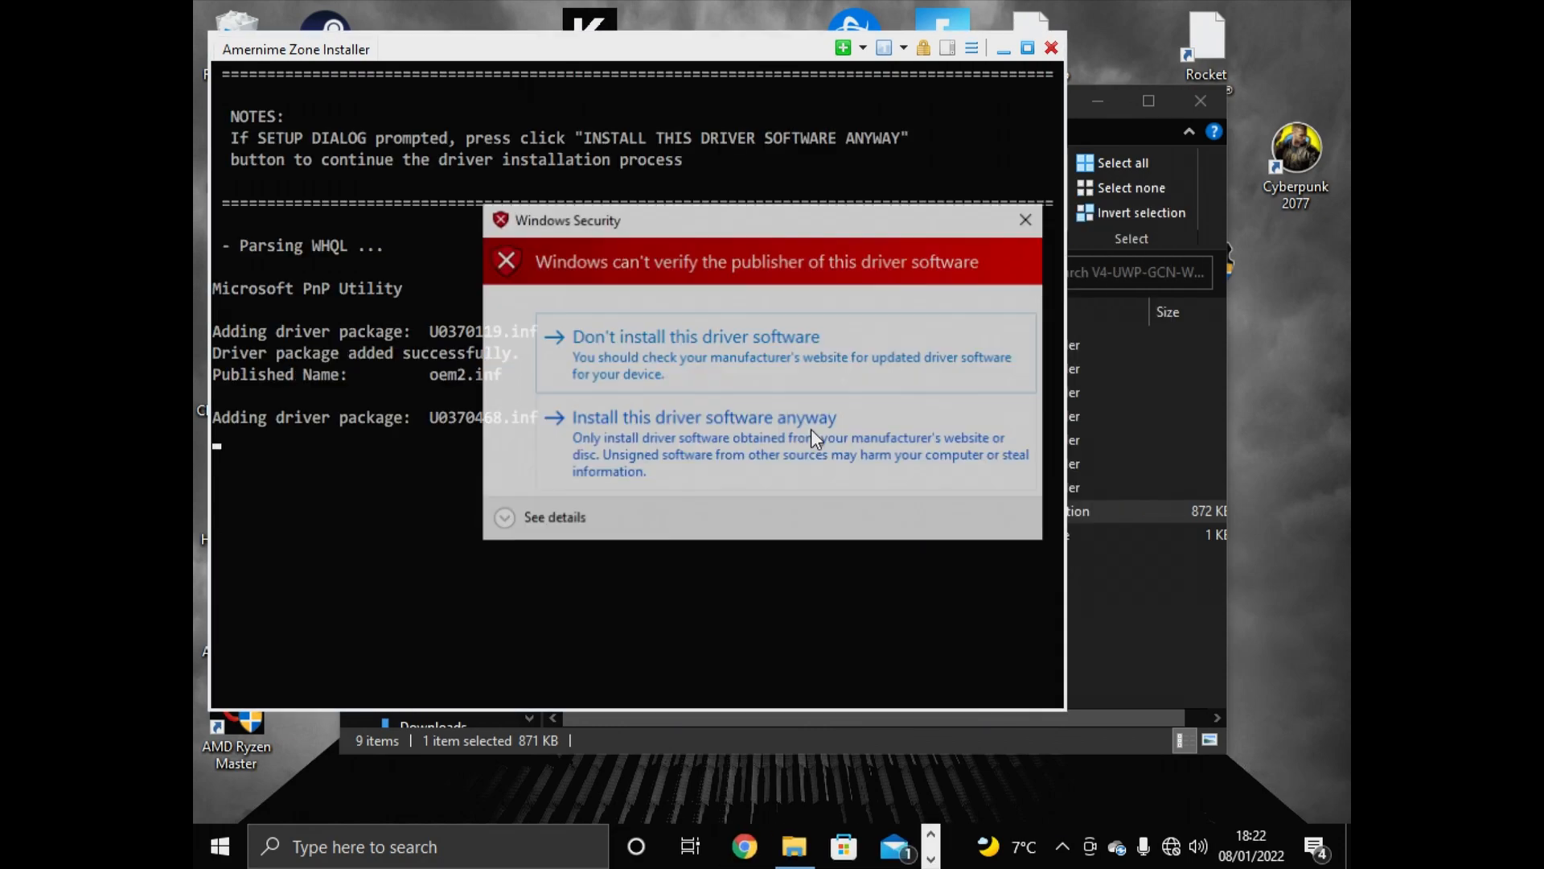
left_click(800, 458)
left_click(800, 457)
left_click(799, 457)
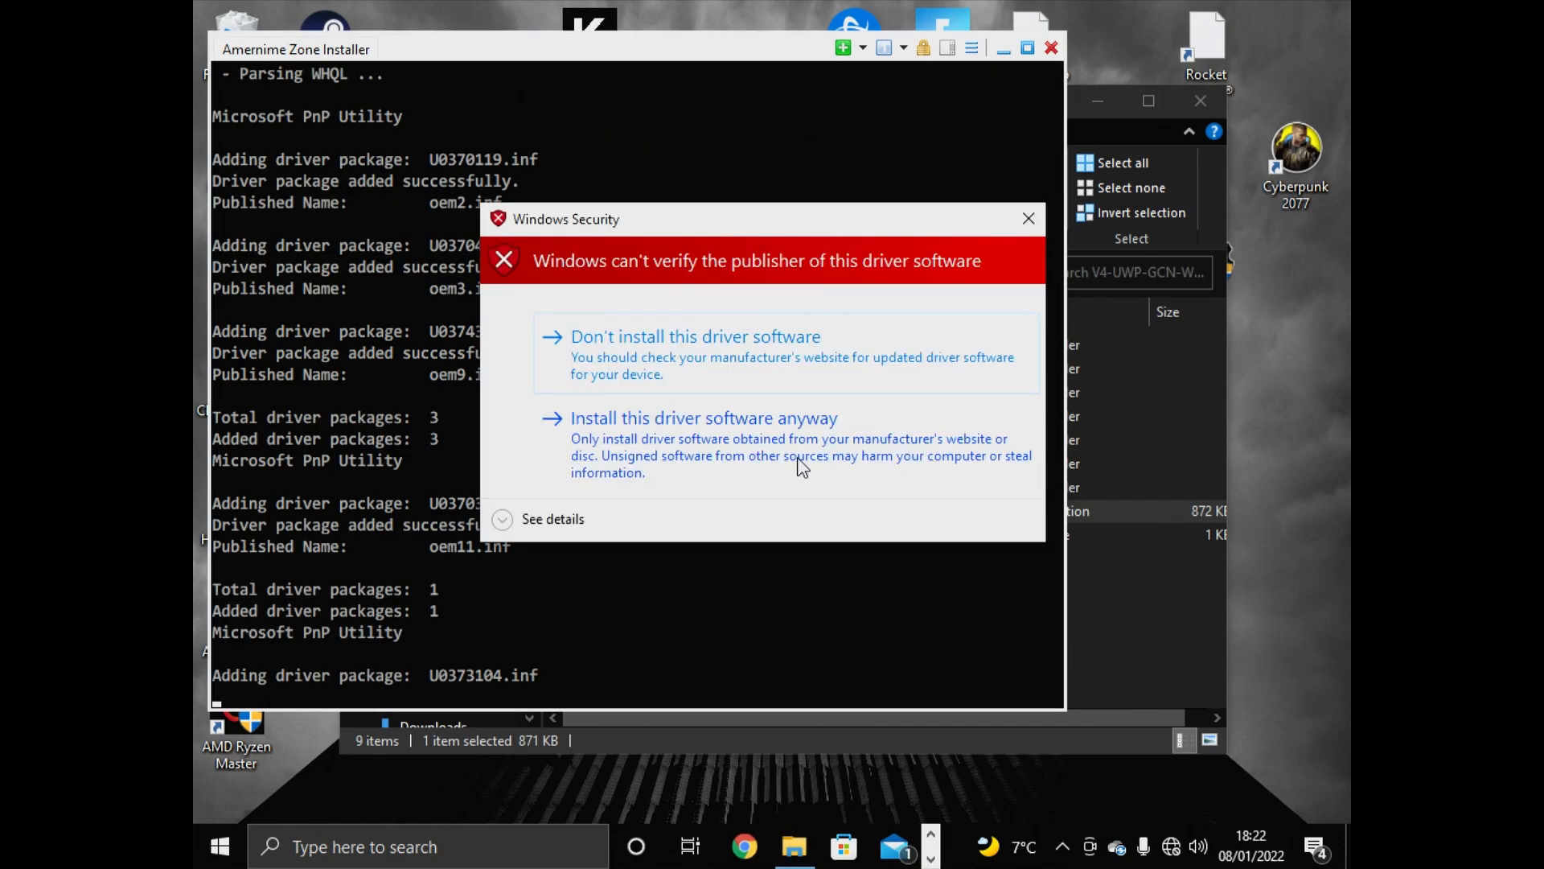
left_click(800, 458)
left_click(799, 458)
left_click(799, 457)
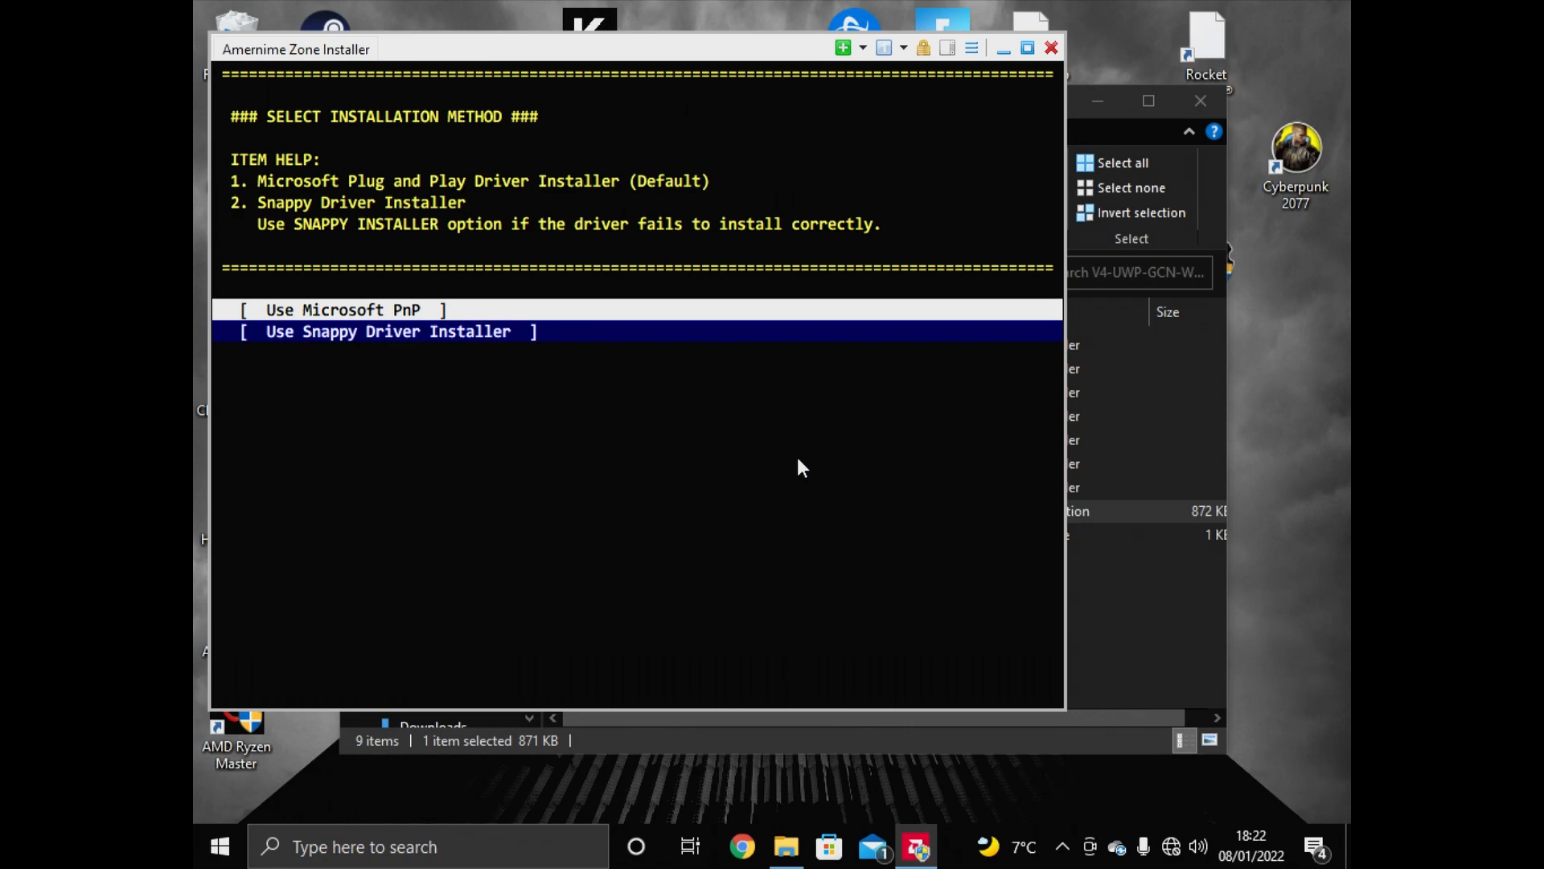
key("Return")
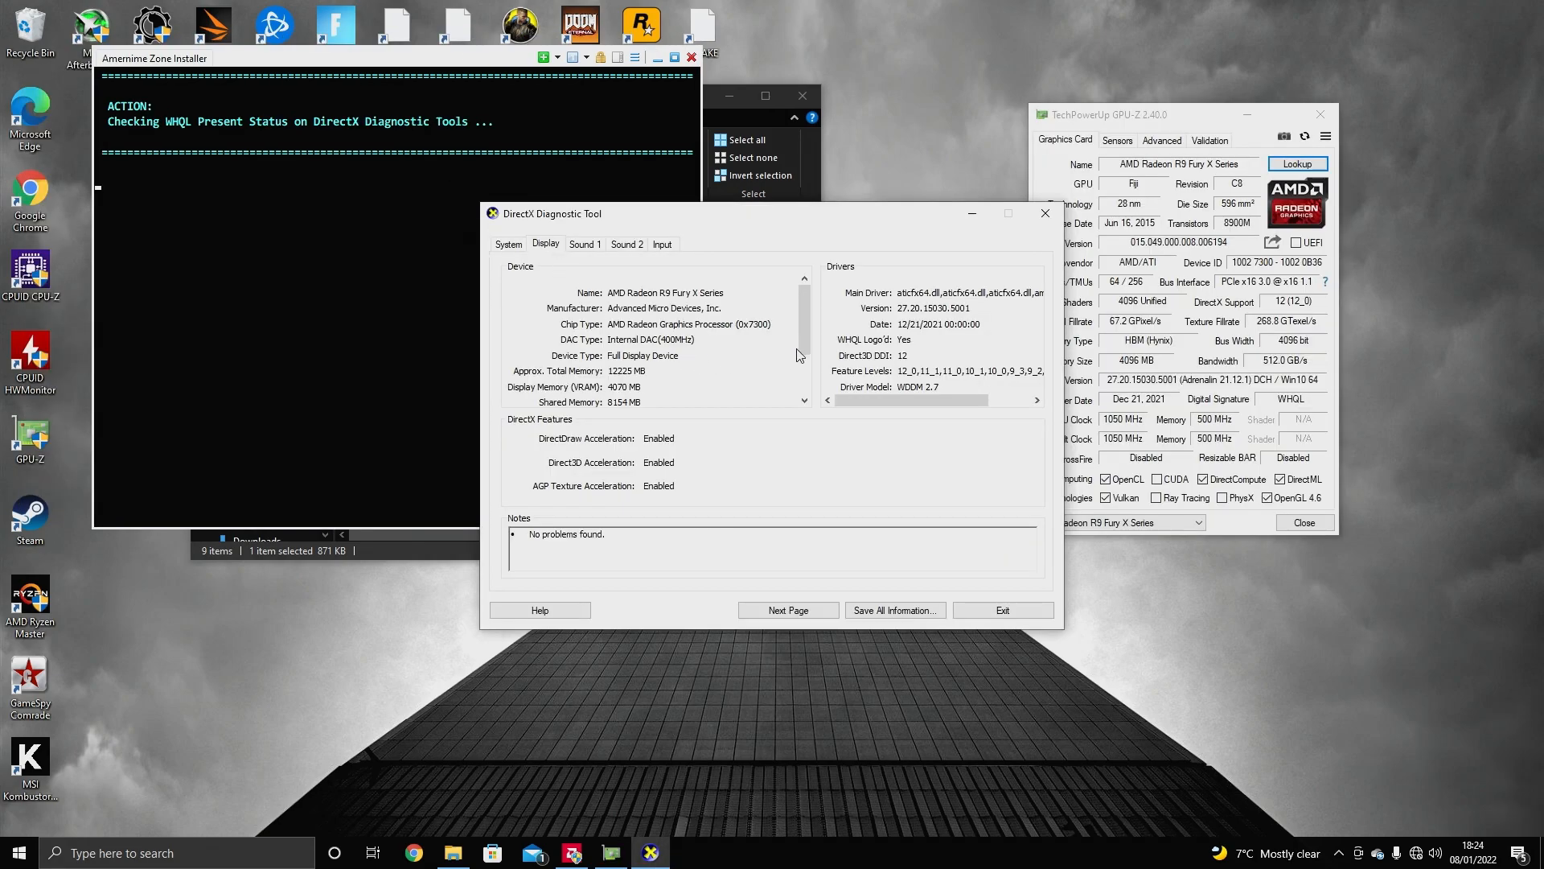
Exit the DirectX Diagnostic Tool and answer Yes that WHQL status is present on the Display tab
left_click(991, 615)
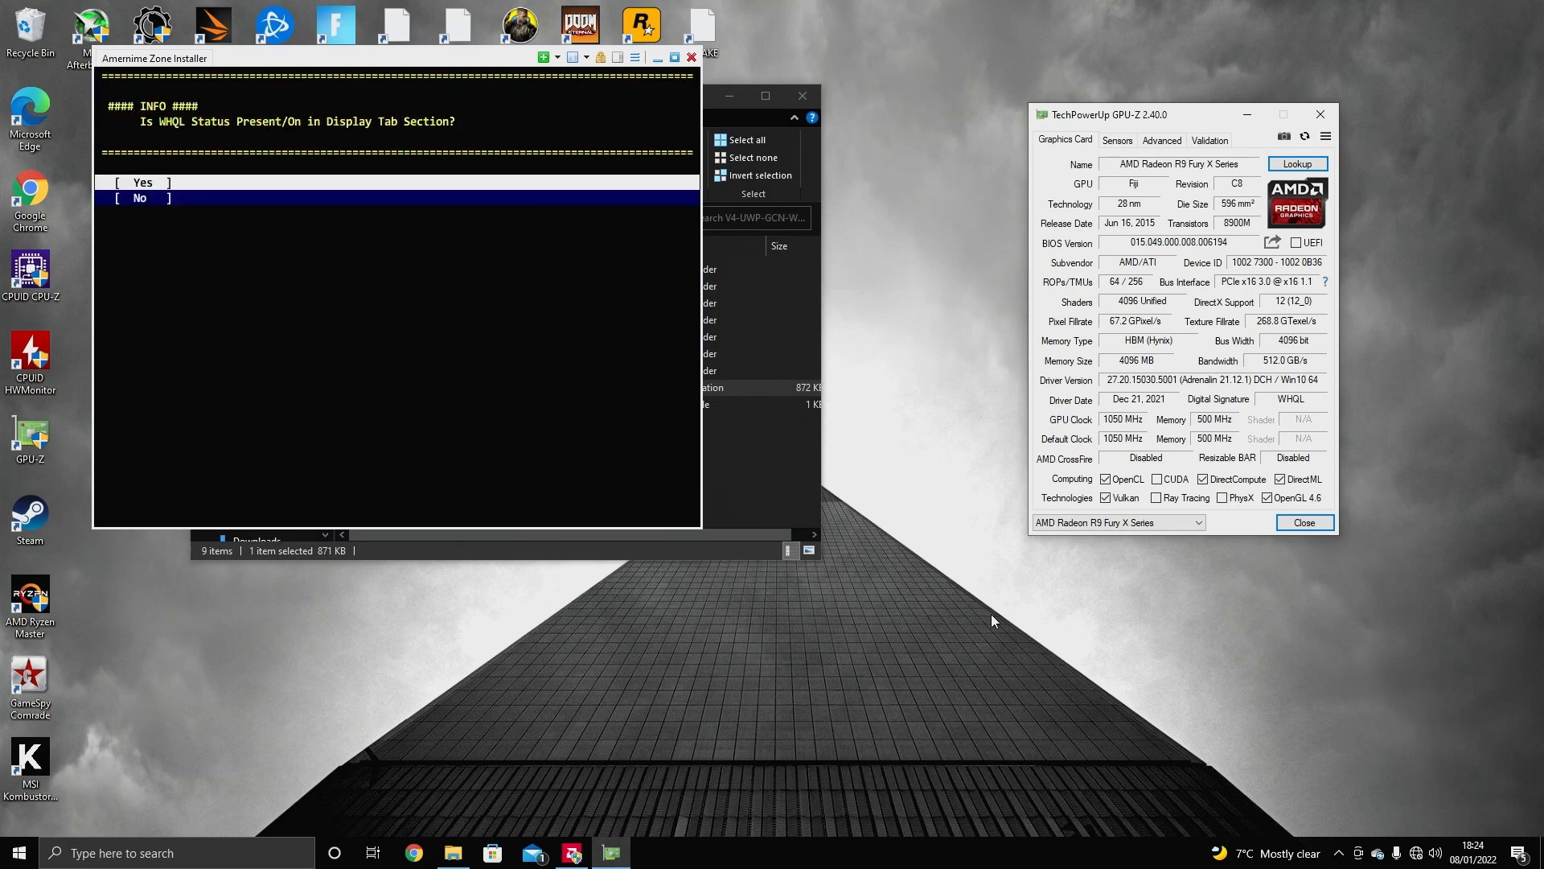
left_click(265, 211)
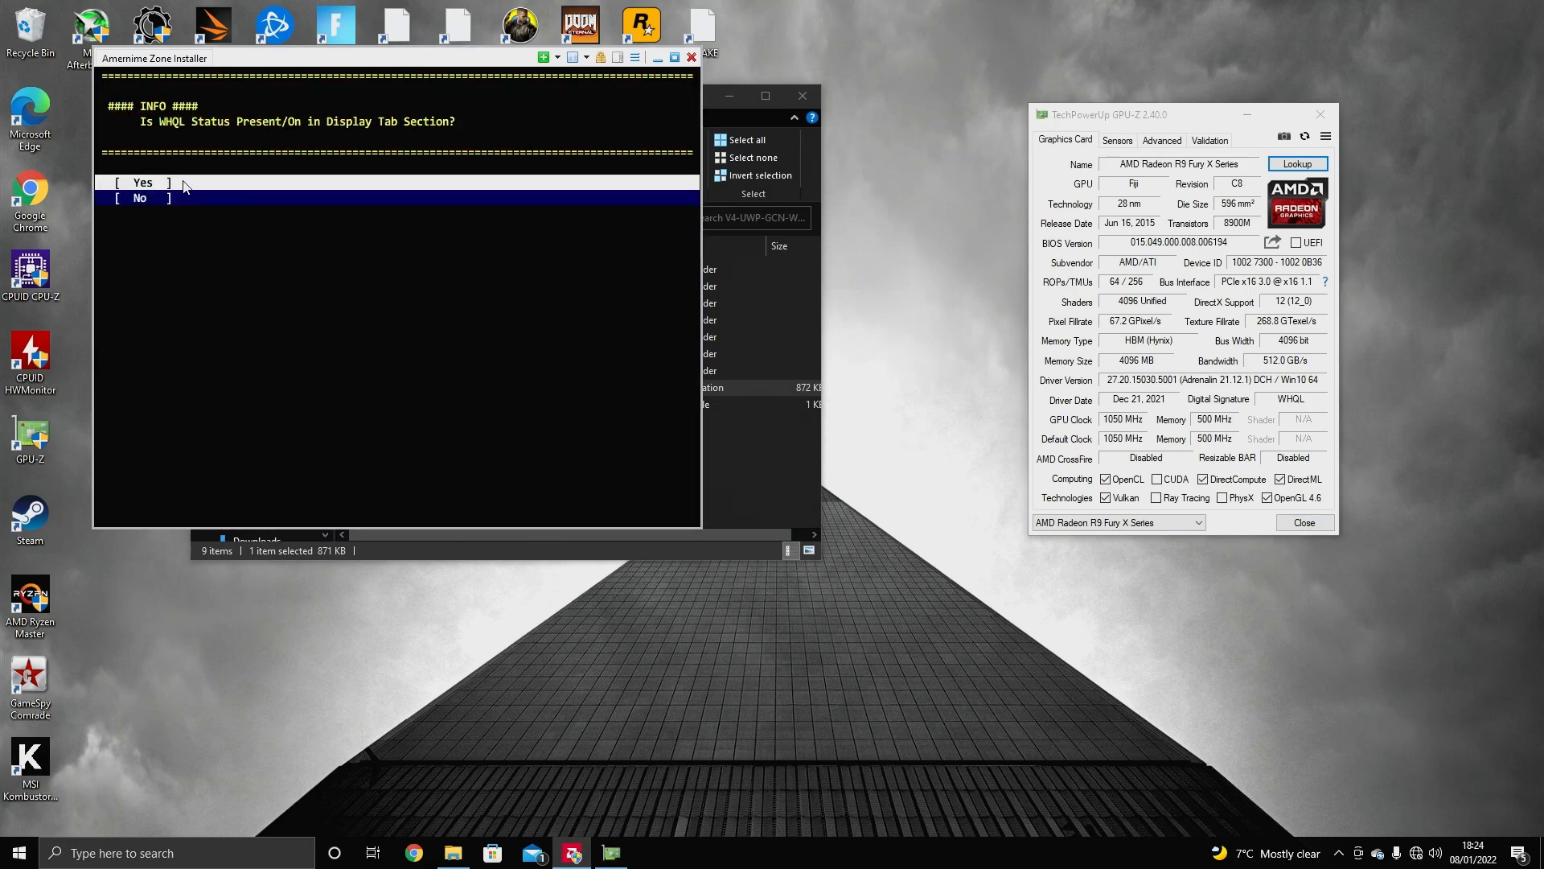
left_click(185, 184)
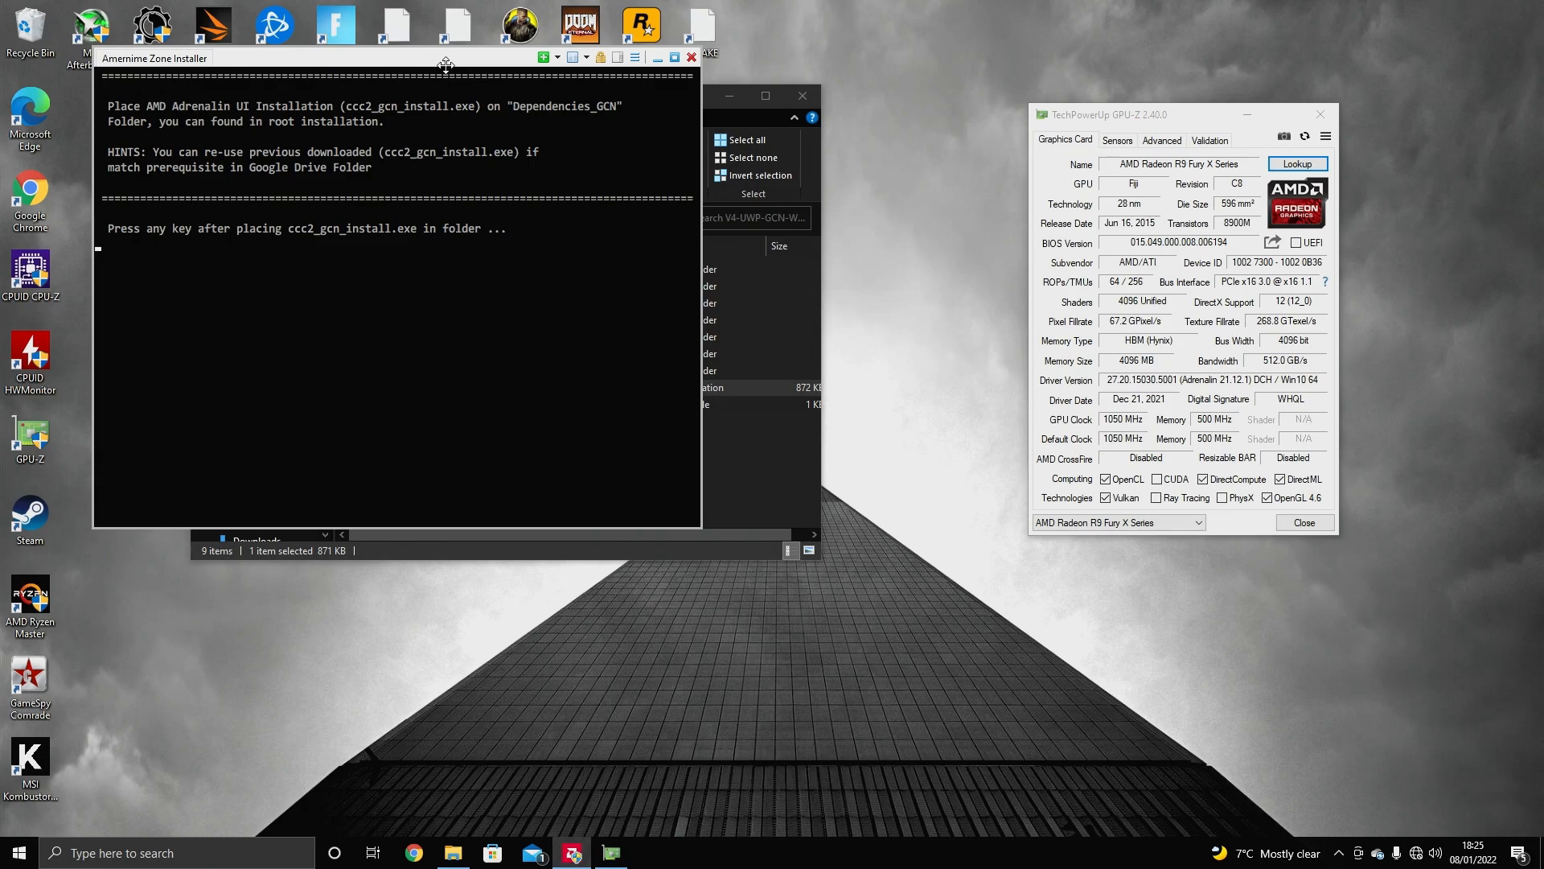
Move ccc2_gcn_install.exe into the Dependencies_GCN folder and continue the installer
left_click_drag(512, 58, 846, 179)
left_click(398, 303)
double_click(398, 303)
left_click_drag(455, 95, 399, 579)
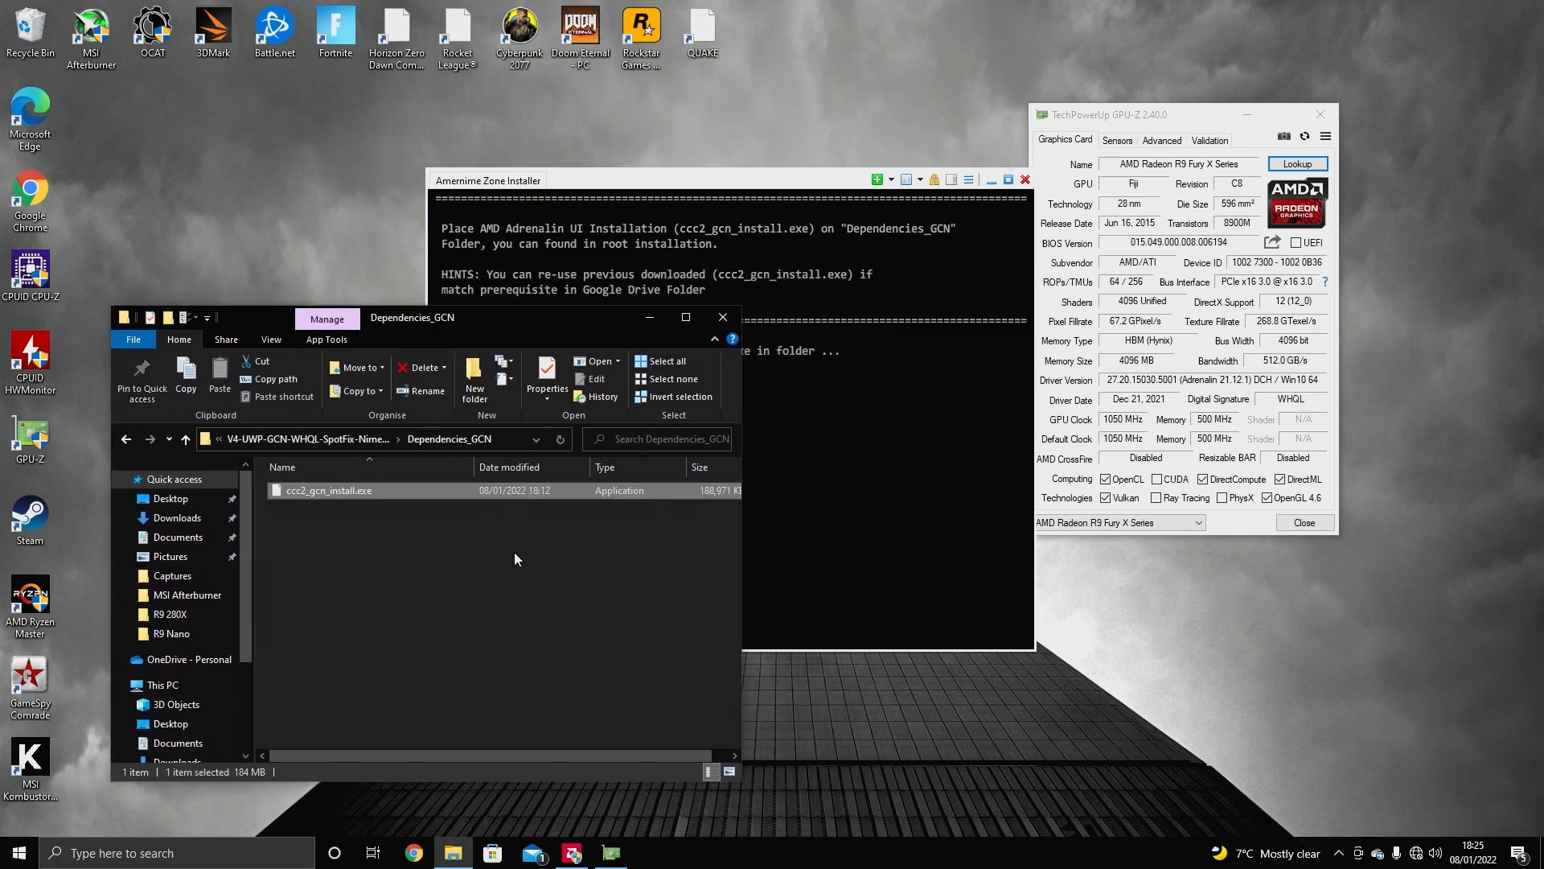
left_click(683, 172)
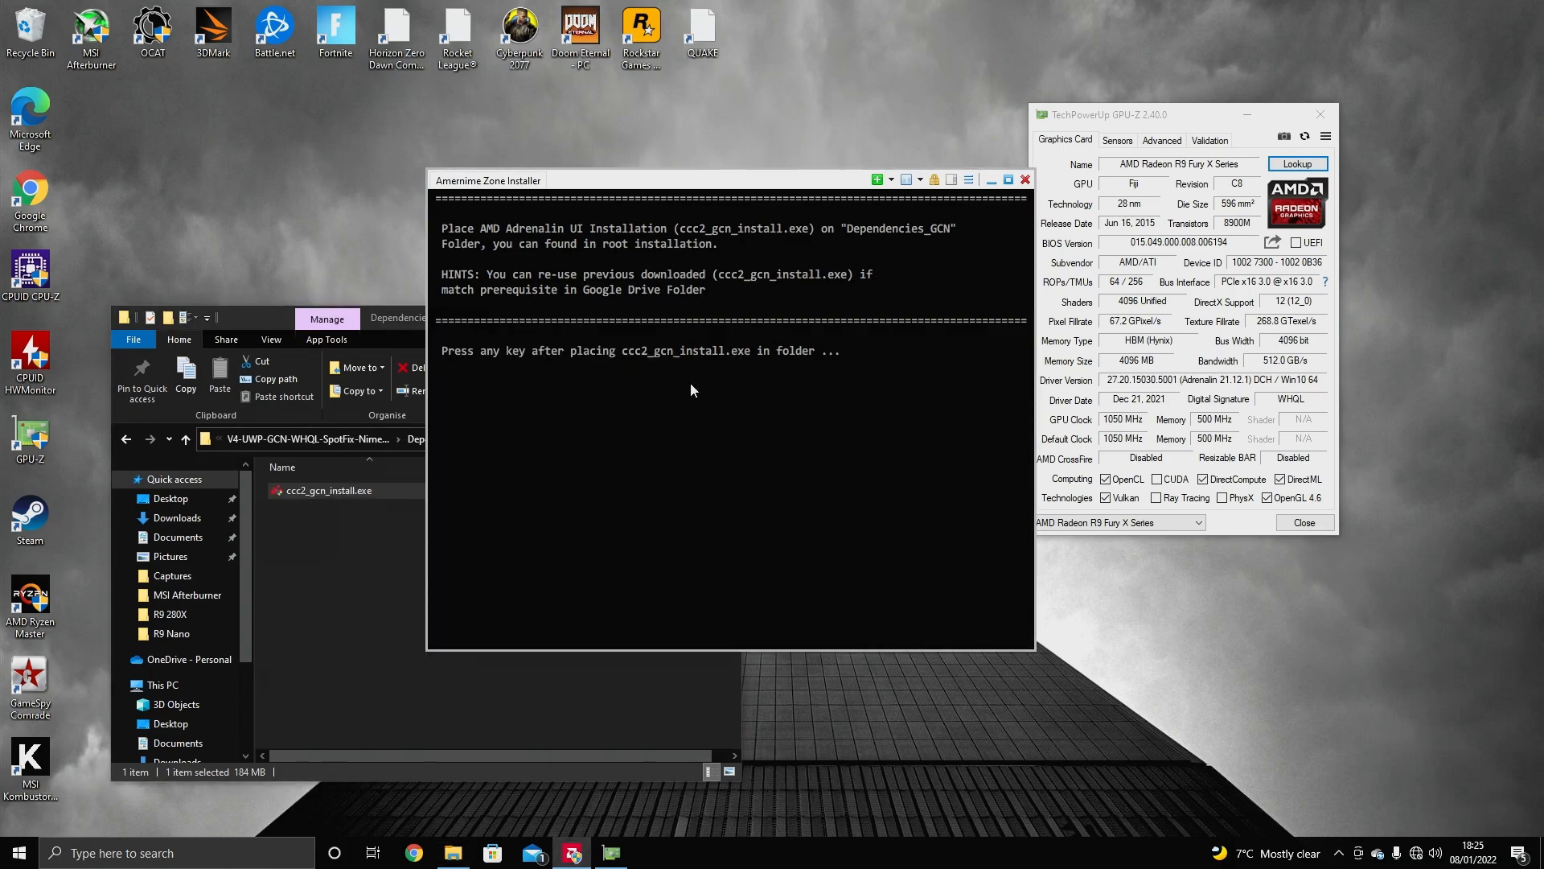
key("Return")
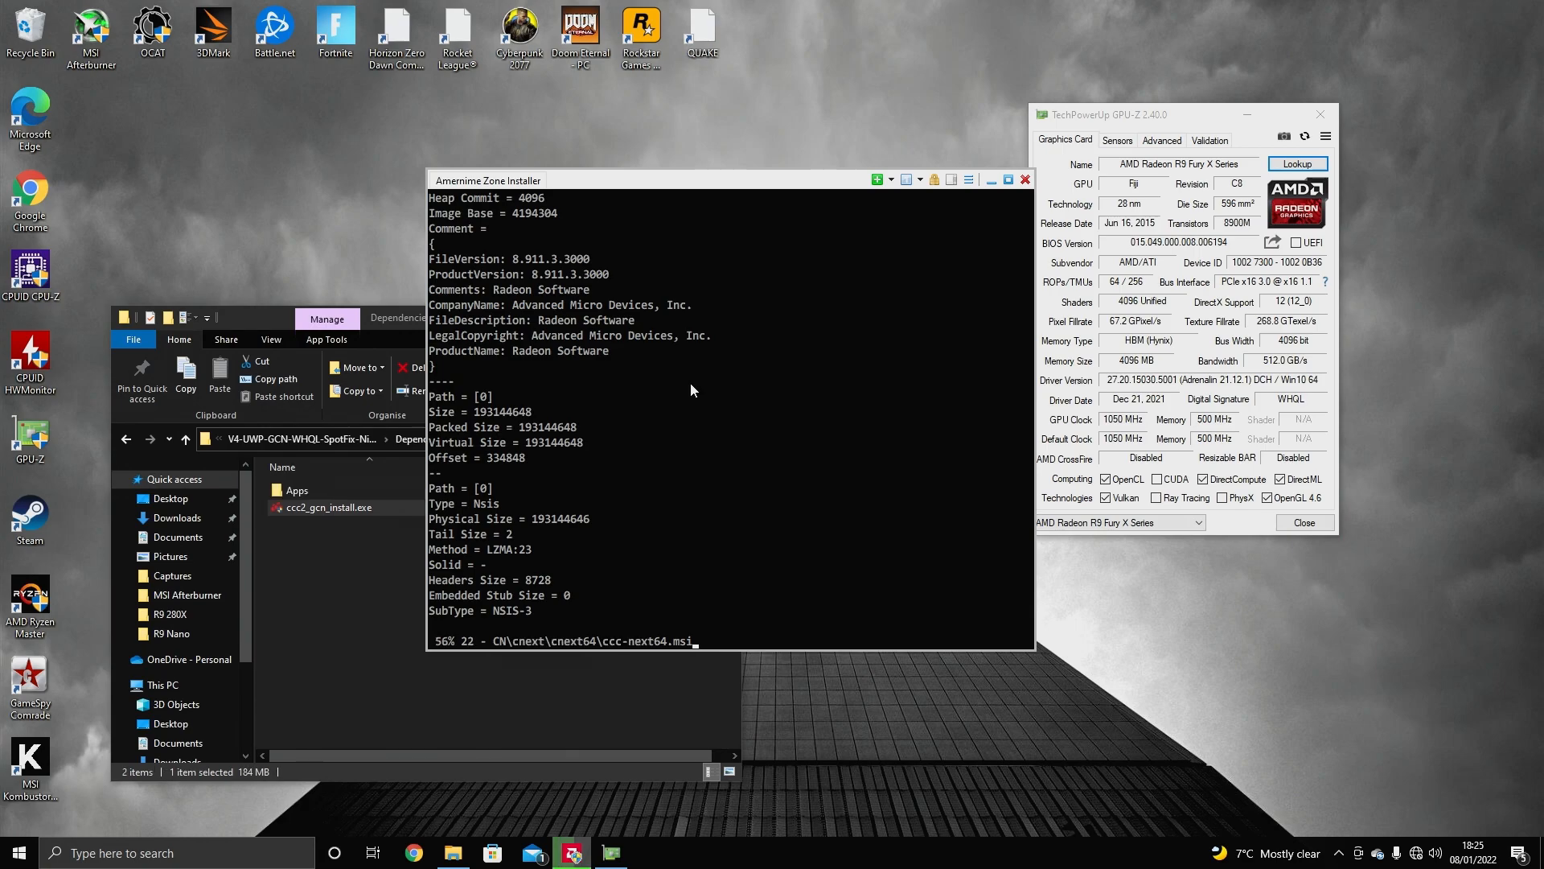
Exit the Amernime Zone Installer with option X
type("x")
key("Return")
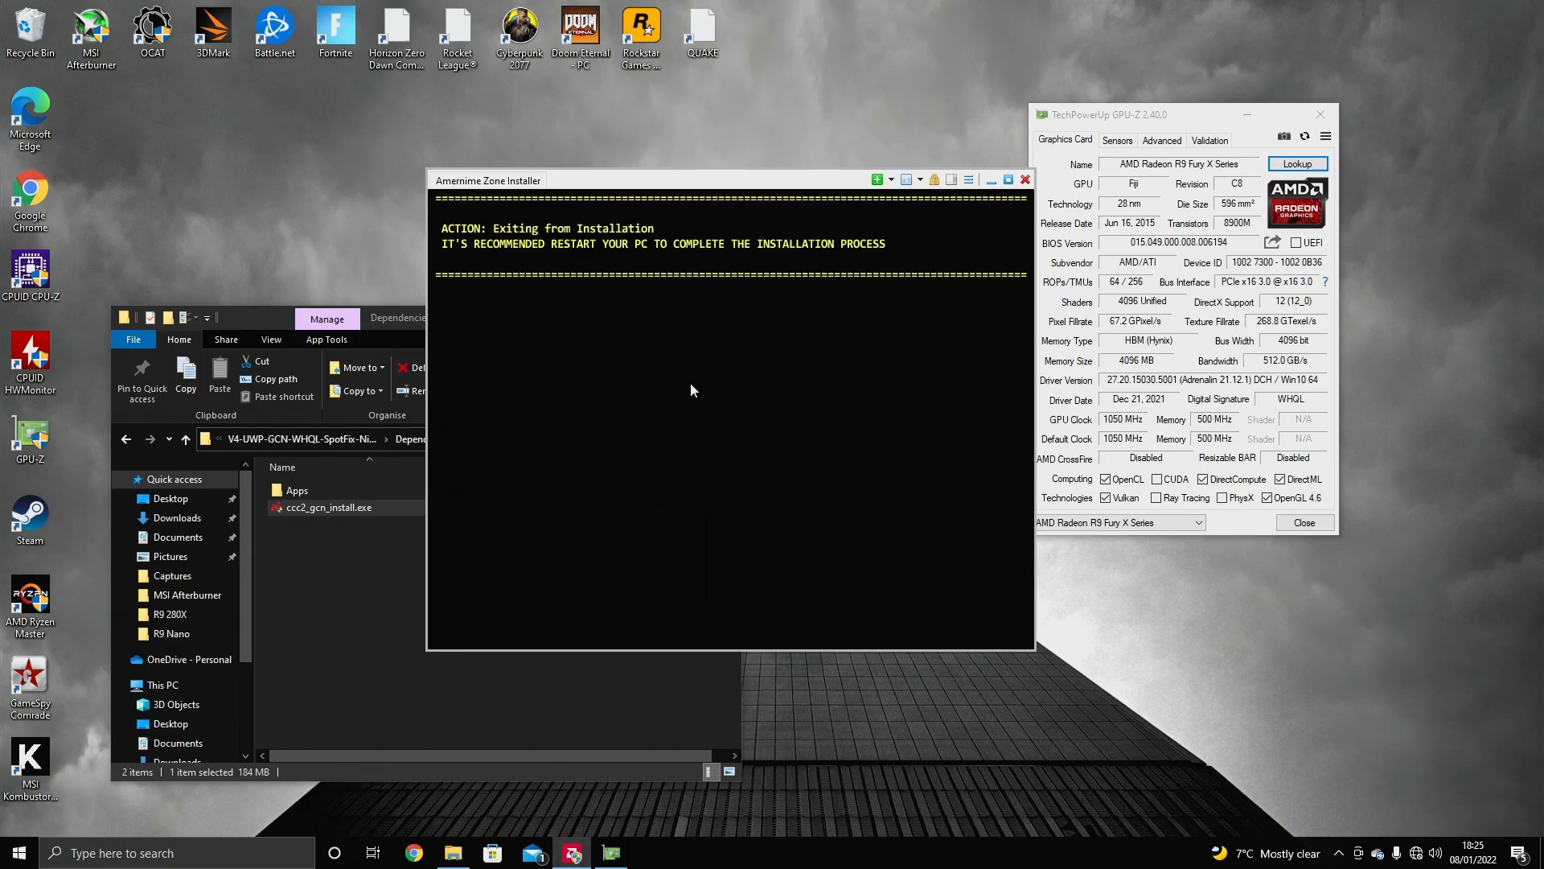